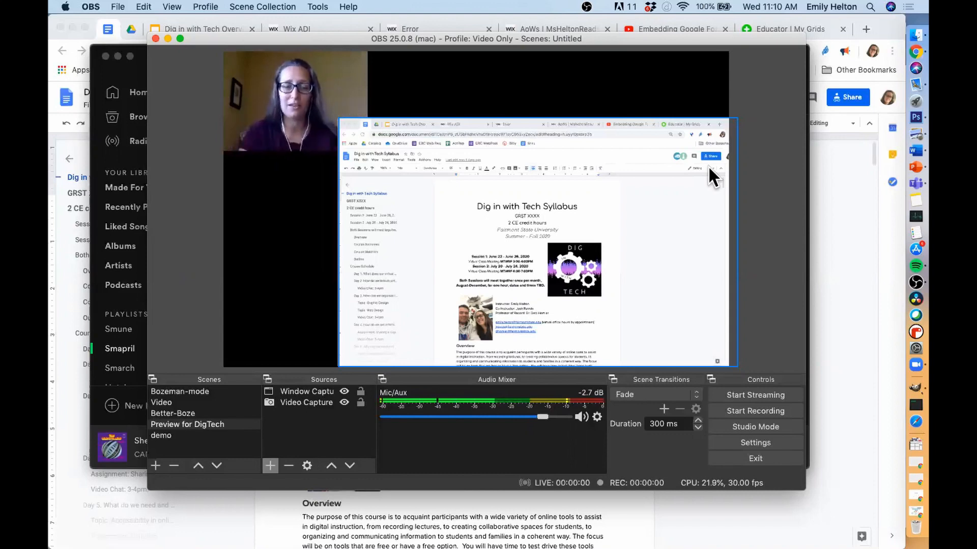
# Switch to Chrome, search the web for "obs open broadcaster software" in a new tab and open the OBS project site.
pyautogui.press('super+Tab')
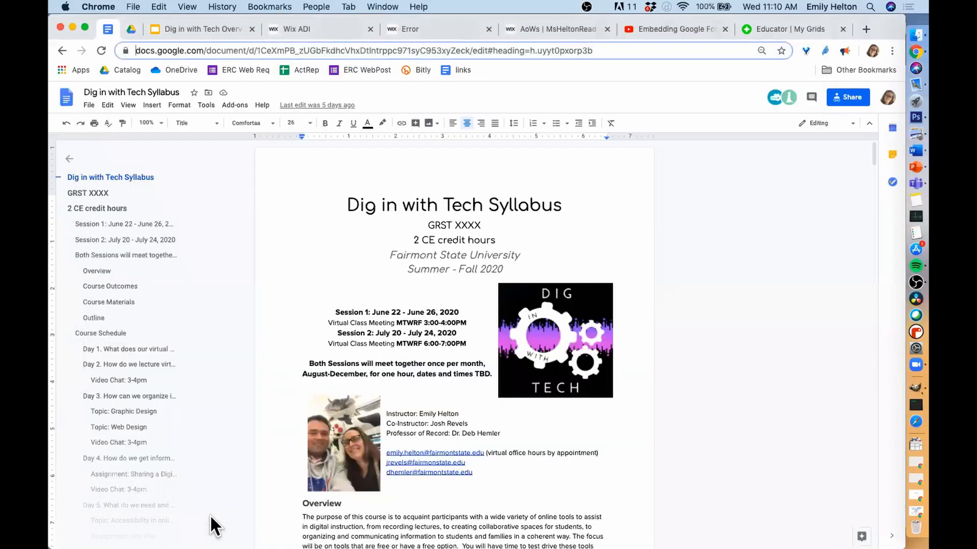
pyautogui.press('super+t')
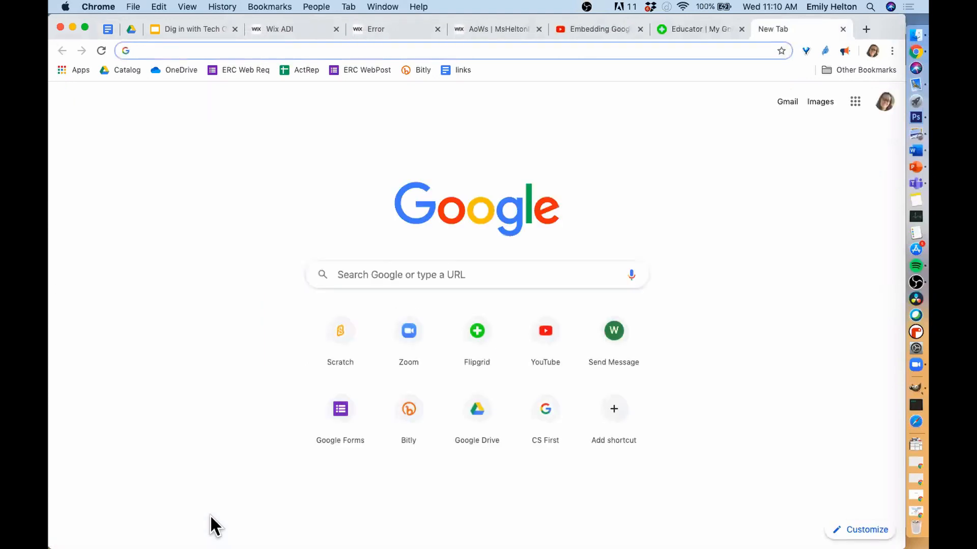
pyautogui.write('obs ob')
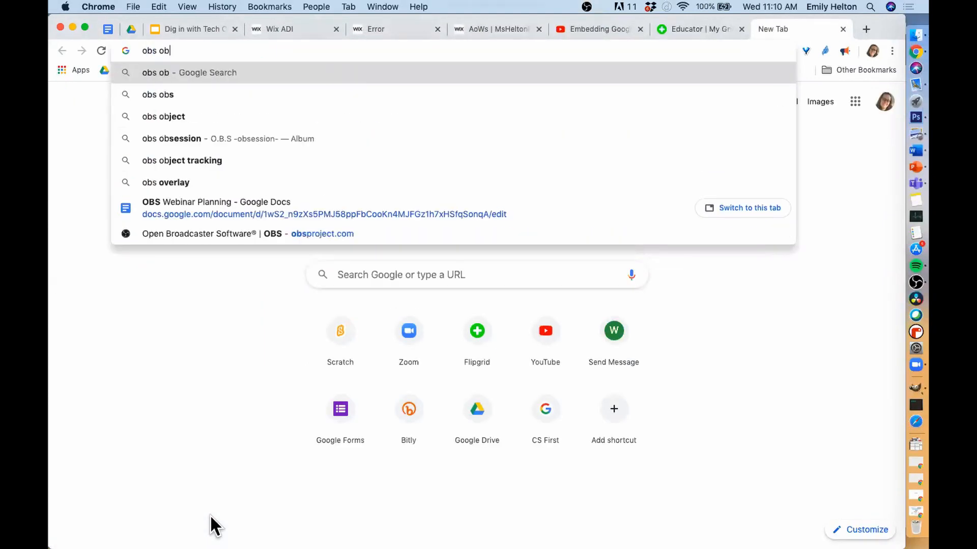
pyautogui.press('BackSpace')
pyautogui.write('pe')
pyautogui.press('Return')
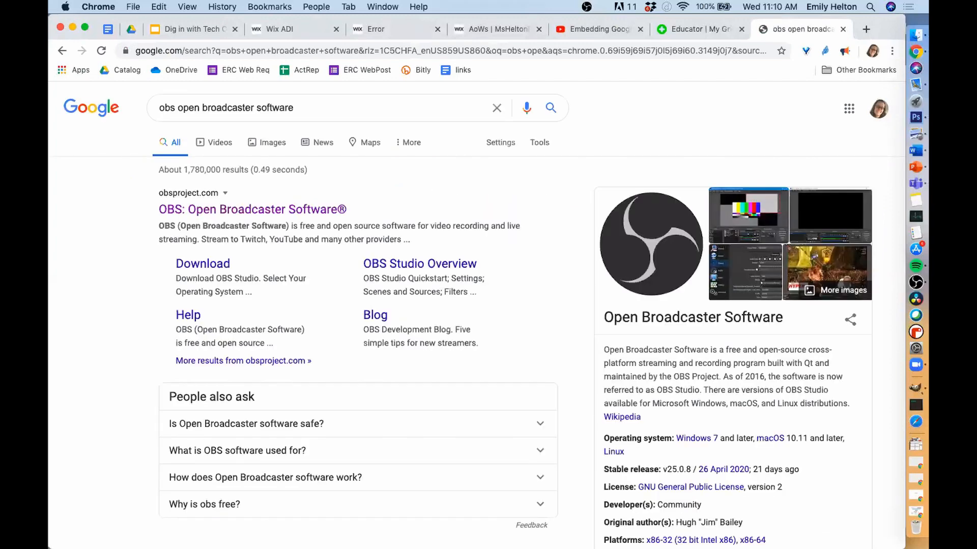
pyautogui.click(232, 211)
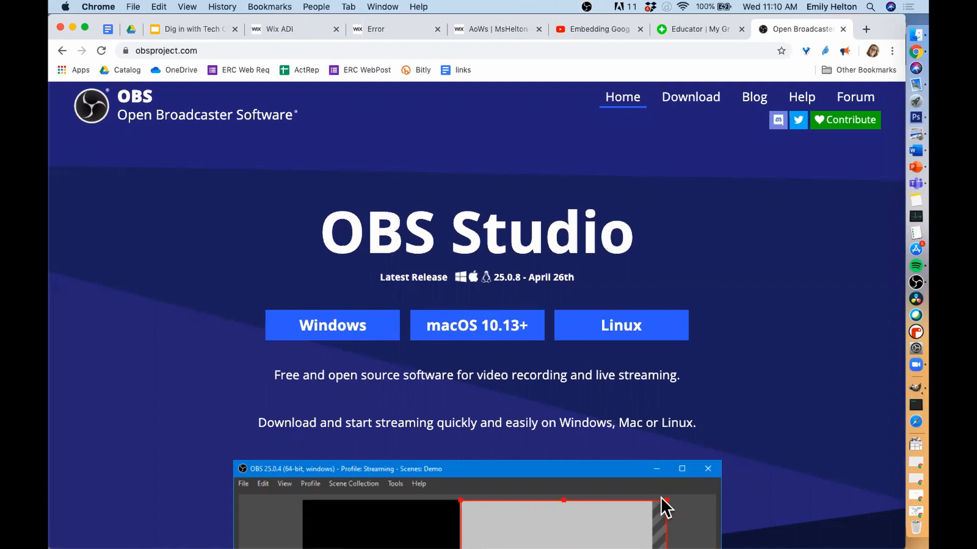
# Switch back to OBS and add a new scene named "blank".
pyautogui.press('super+Tab')
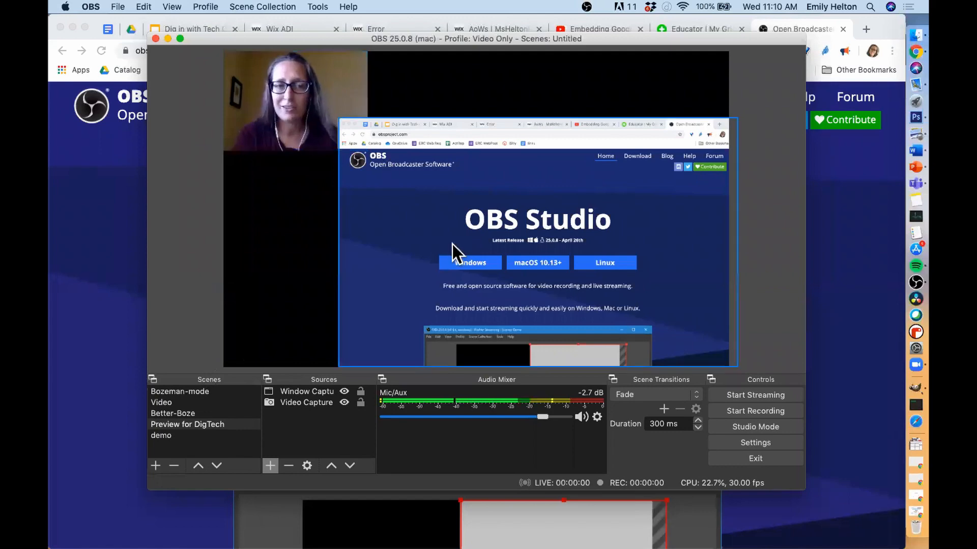
pyautogui.click(156, 466)
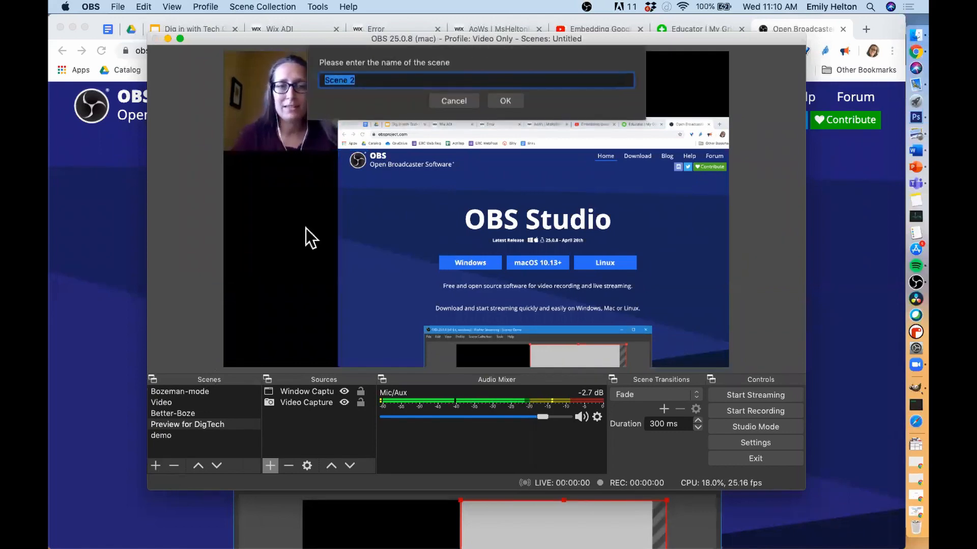
pyautogui.write('bla k')
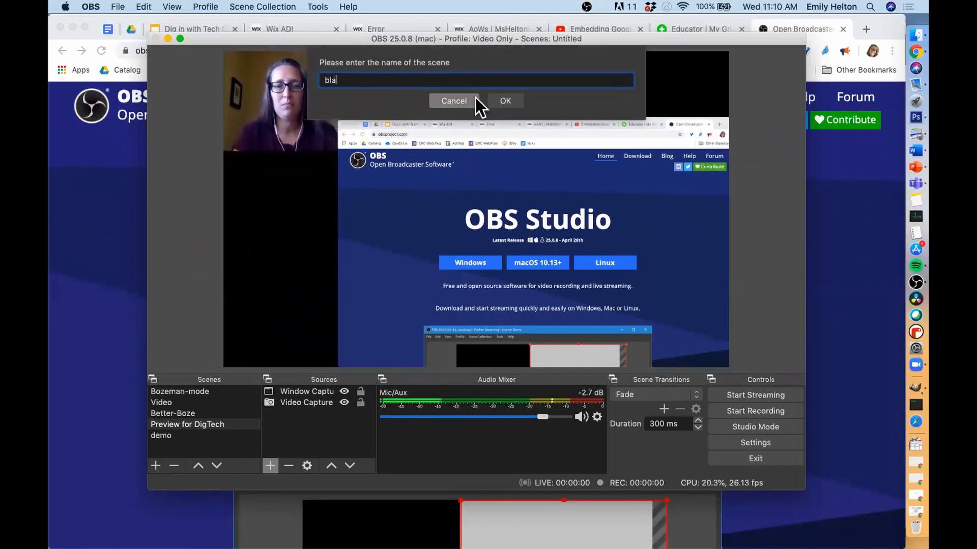
pyautogui.press('BackSpace')
pyautogui.press('BackSpace')
pyautogui.write('nk')
pyautogui.press('Return')
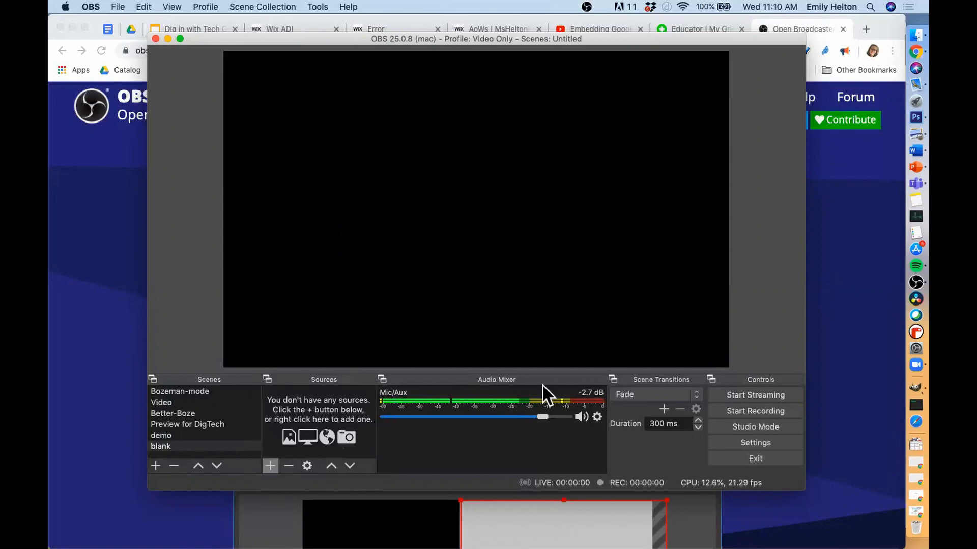
# Add the existing Video Capture Device 2 to the blank scene and shrink it into the canvas's upper-left corner.
pyautogui.click(270, 468)
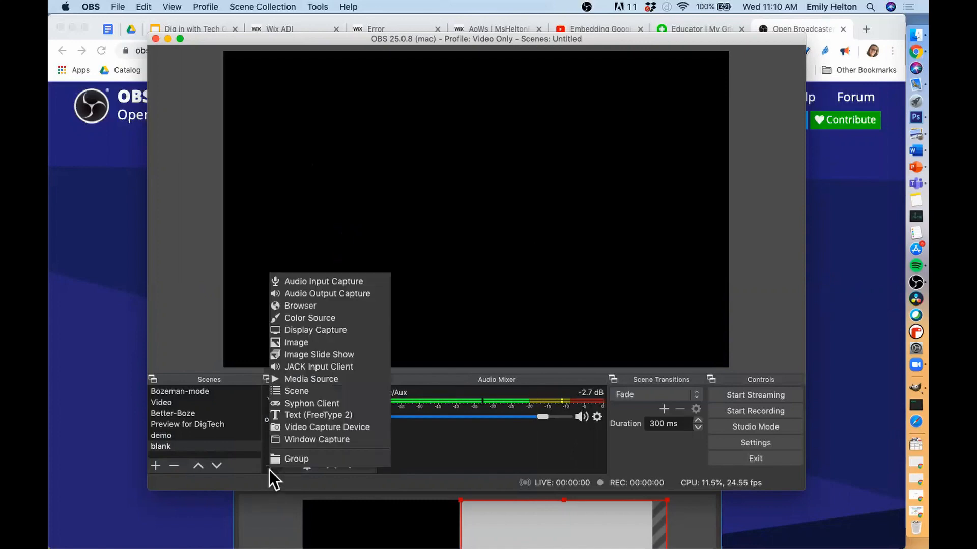
pyautogui.click(372, 428)
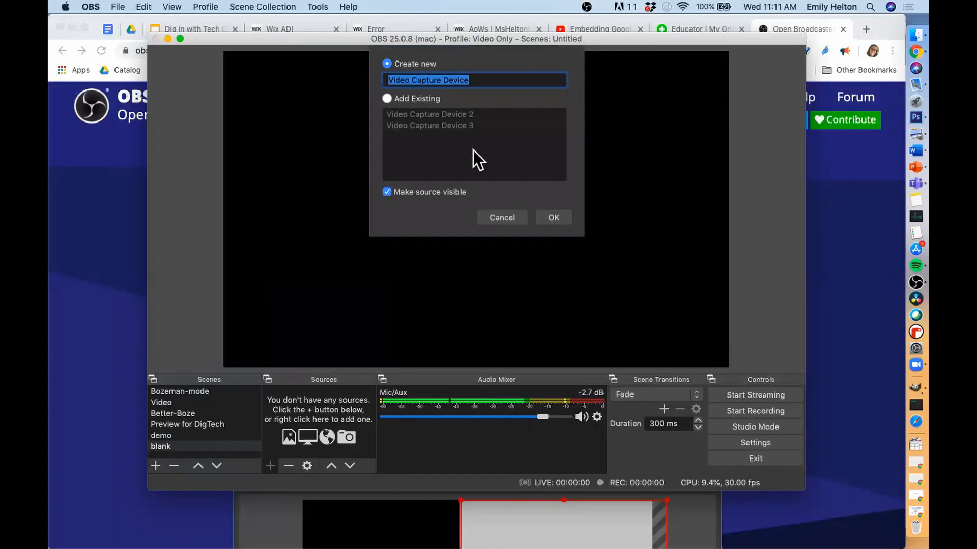
pyautogui.click(388, 98)
pyautogui.click(392, 114)
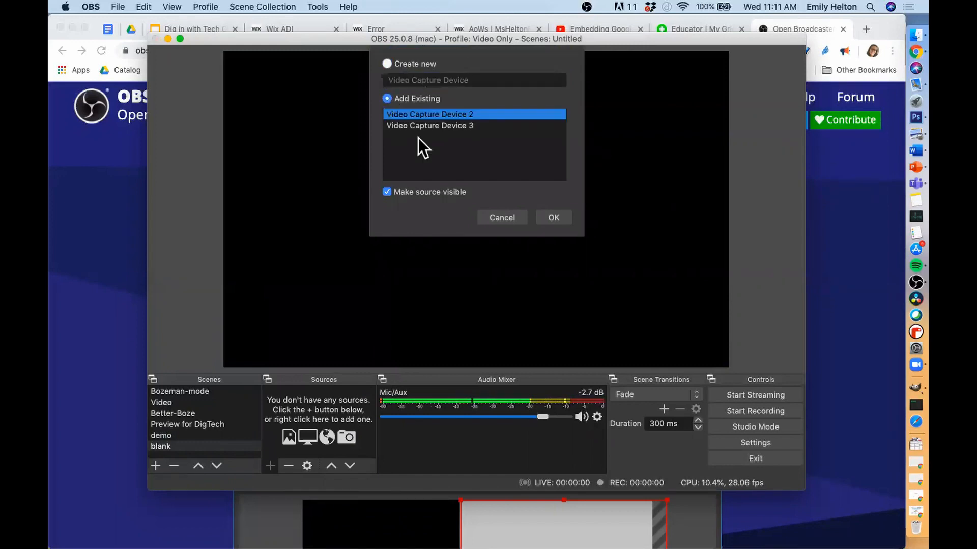
pyautogui.click(551, 220)
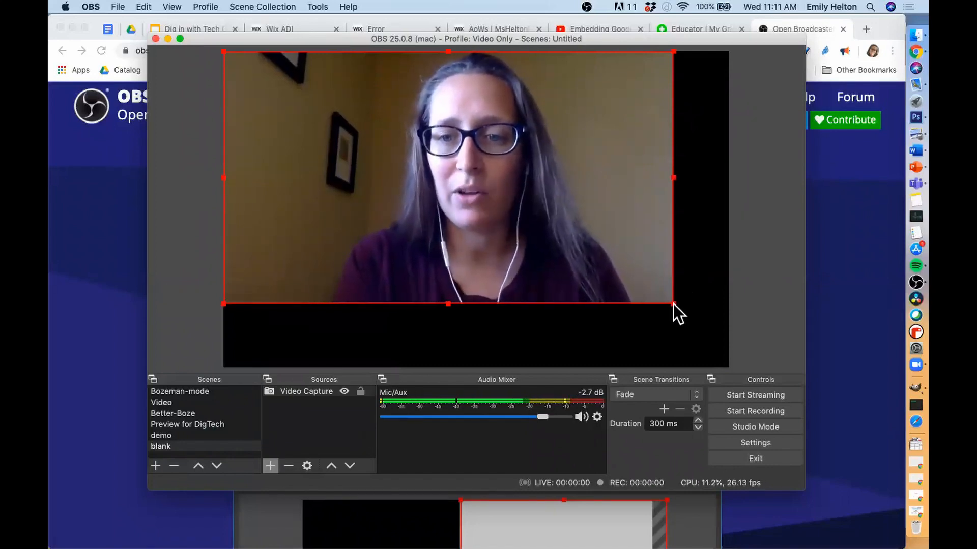
pyautogui.moveTo(673, 304); pyautogui.dragTo(358, 131)
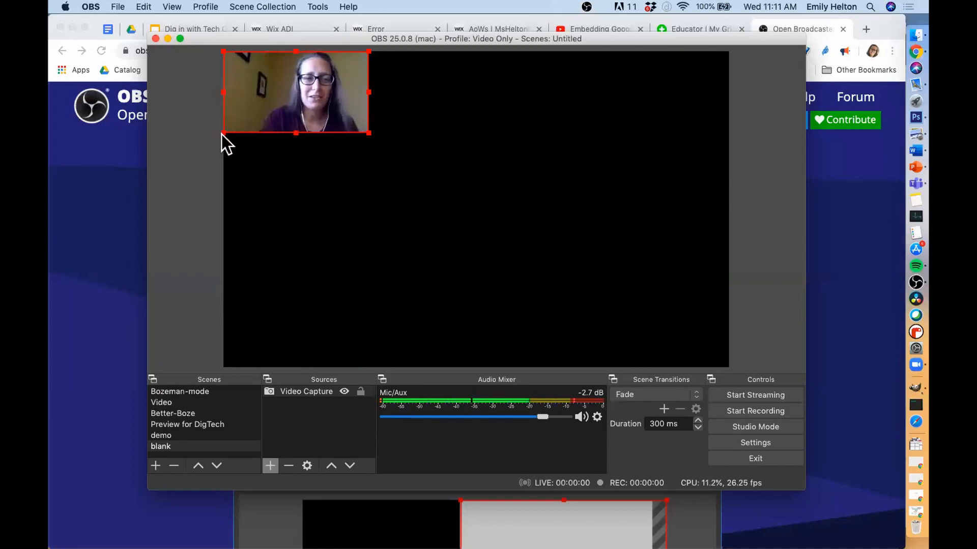
# Try mirroring the webcam source horizontally on the canvas by pulling its corners across the opposite edge.
pyautogui.moveTo(223, 134); pyautogui.dragTo(223, 136)
pyautogui.moveTo(385, 134); pyautogui.dragTo(410, 132)
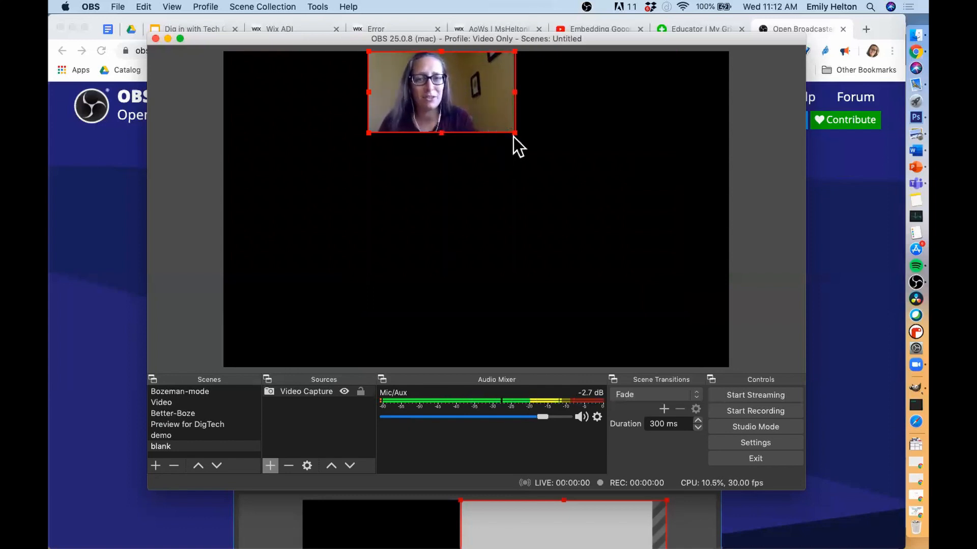
pyautogui.moveTo(513, 135); pyautogui.dragTo(335, 133)
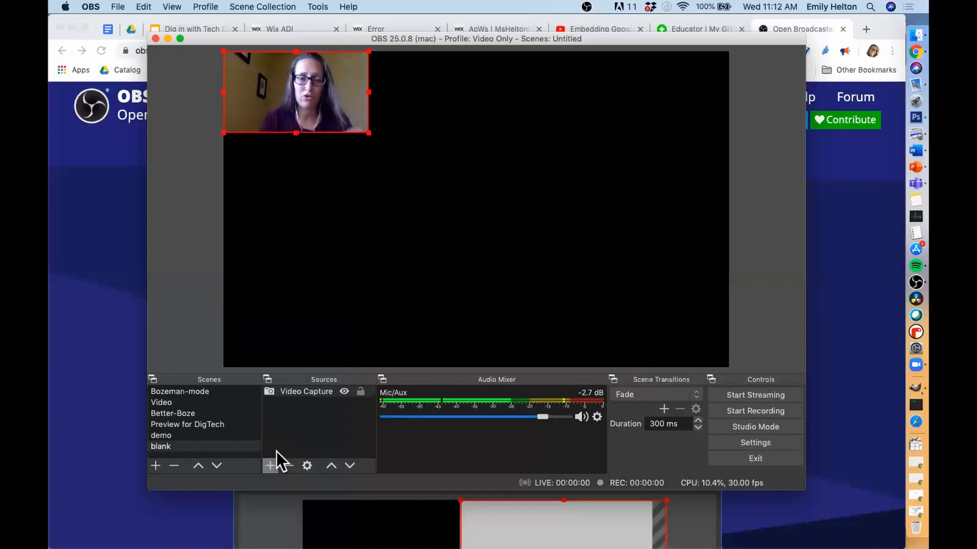
# Add the existing Display Capture source to the scene and scale it down into the canvas's lower-right area, clear of most of the webcam picture.
pyautogui.click(270, 464)
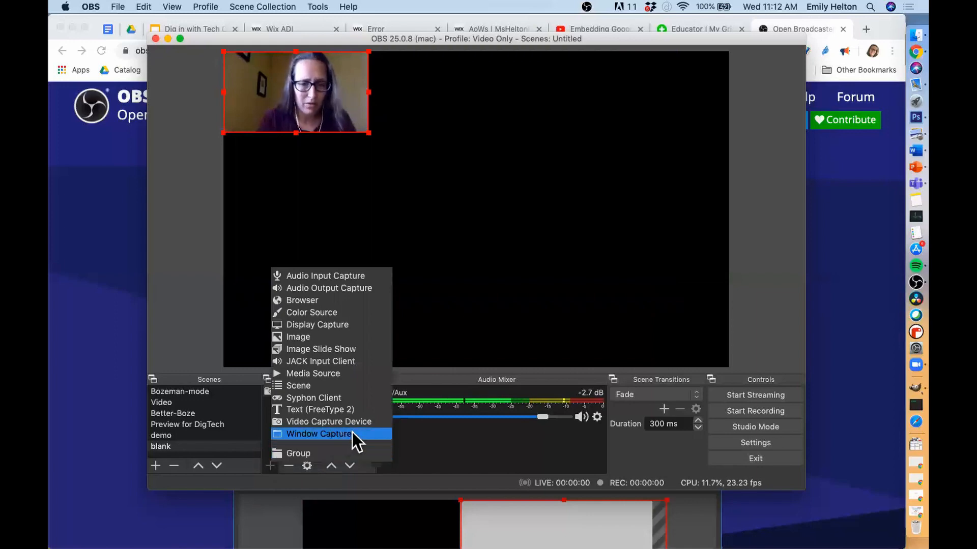
pyautogui.click(348, 330)
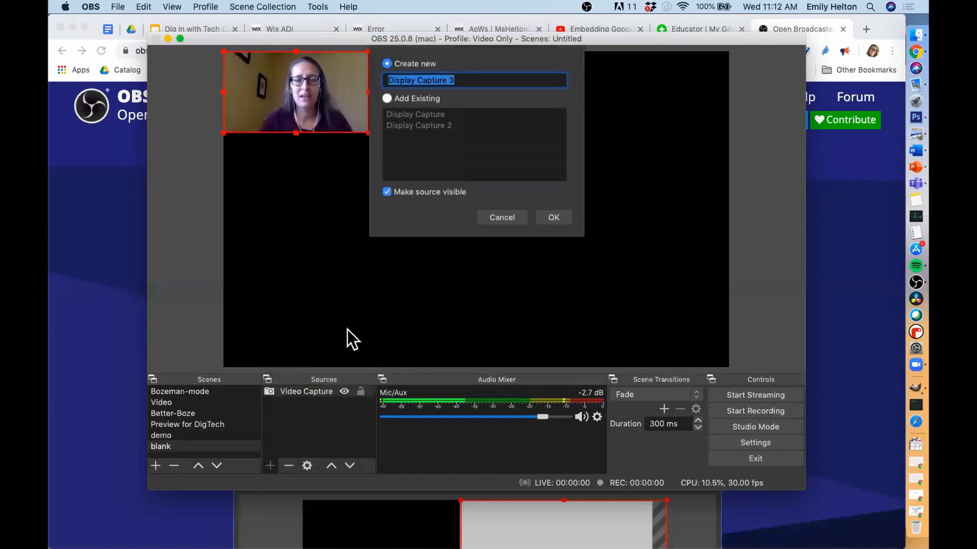
pyautogui.click(387, 99)
pyautogui.click(393, 115)
pyautogui.click(541, 212)
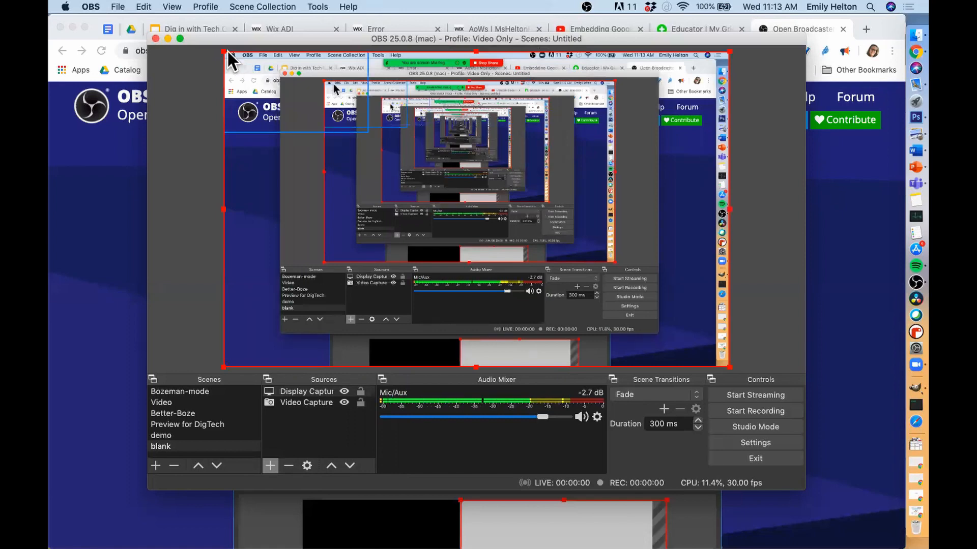
pyautogui.moveTo(228, 55); pyautogui.dragTo(374, 120)
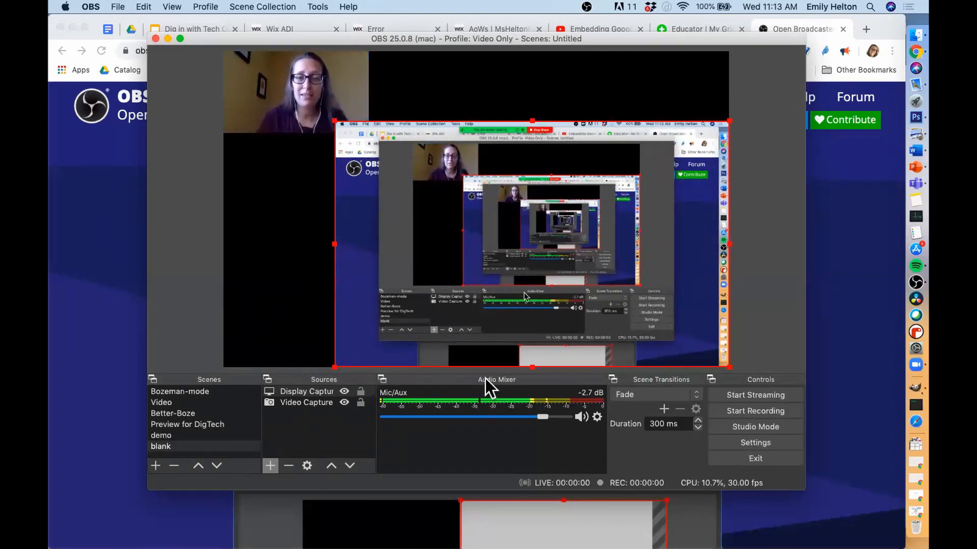
# Switch to Chrome, bring up the Dig in with Tech Syllabus document, and return to OBS.
pyautogui.click(866, 266)
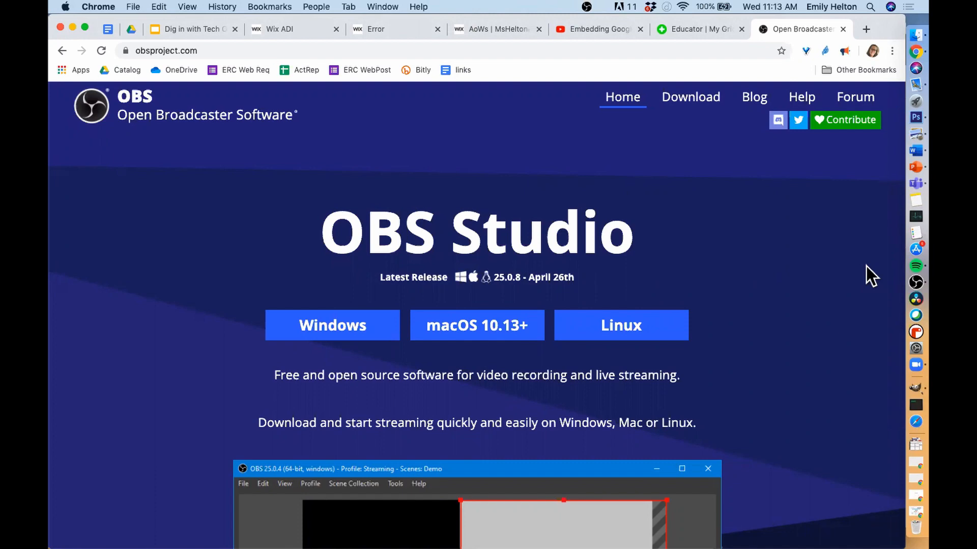
pyautogui.click(108, 31)
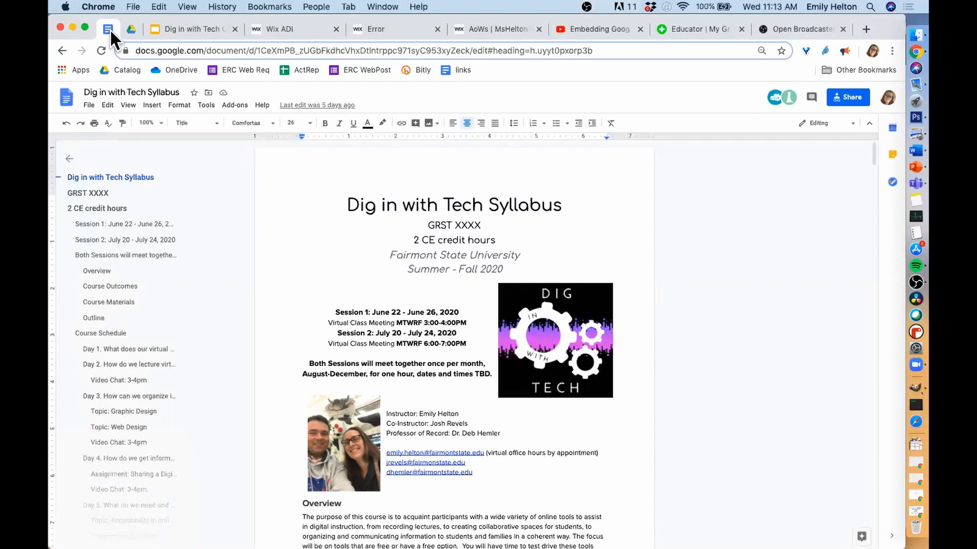
pyautogui.press('super+Tab')
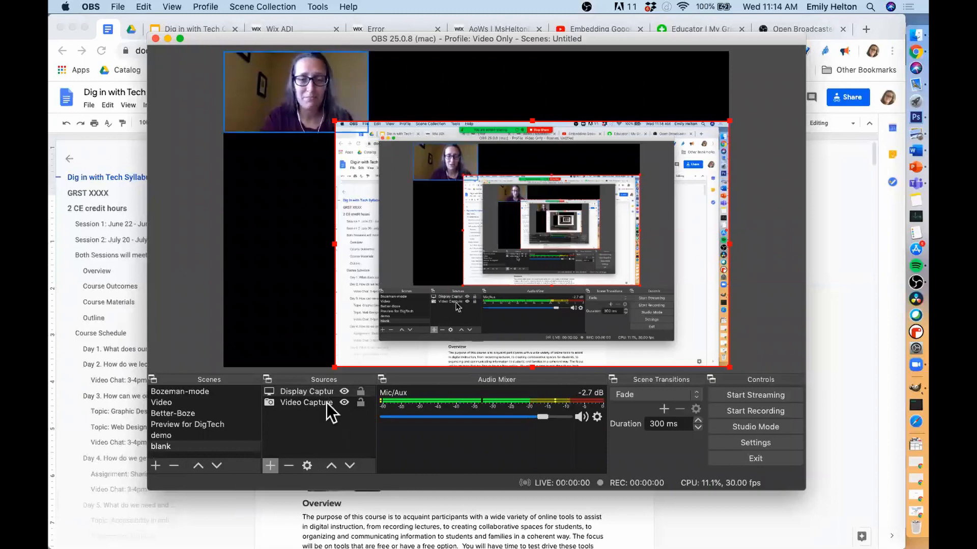
# Toggle the webcam source off and back on, and hide the Display Capture source in the scene.
pyautogui.click(344, 403)
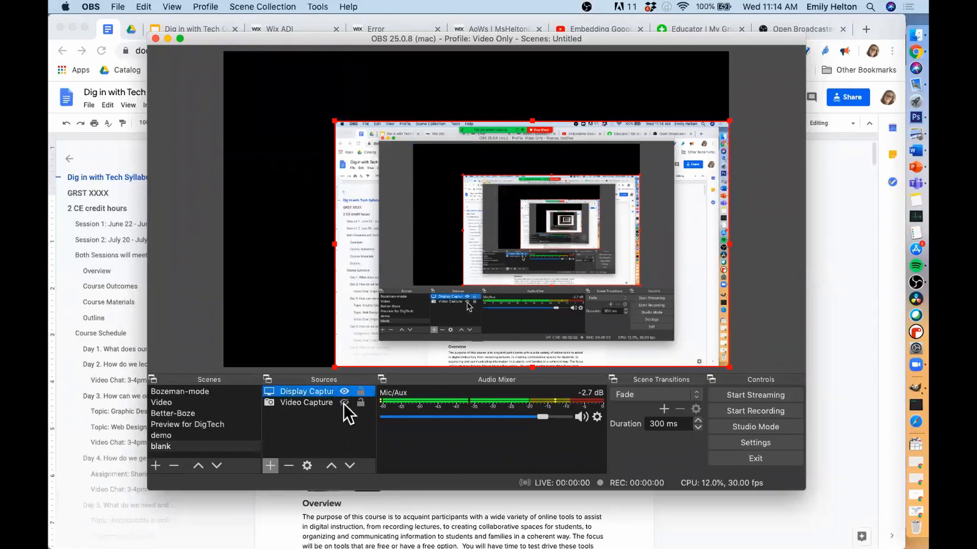
pyautogui.click(344, 403)
pyautogui.click(345, 391)
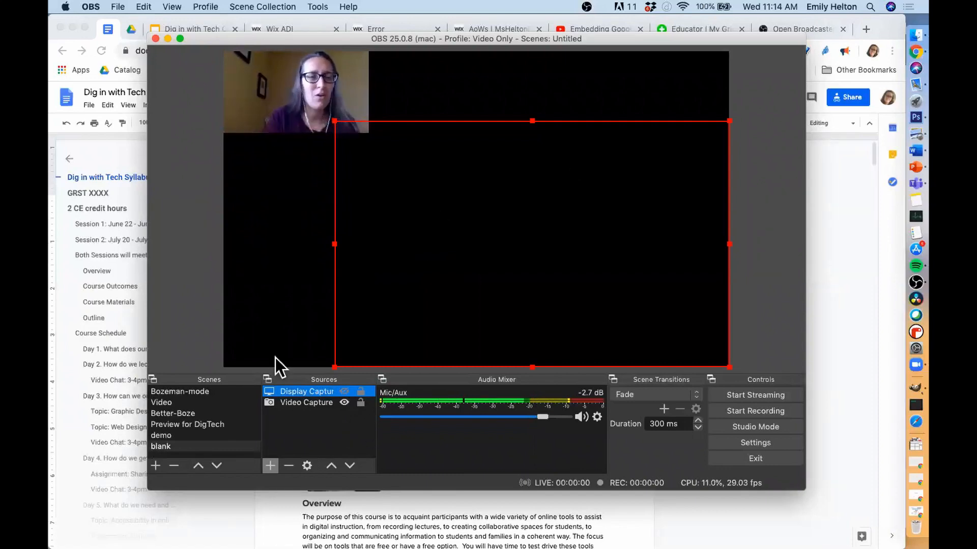
pyautogui.click(343, 391)
pyautogui.click(343, 391)
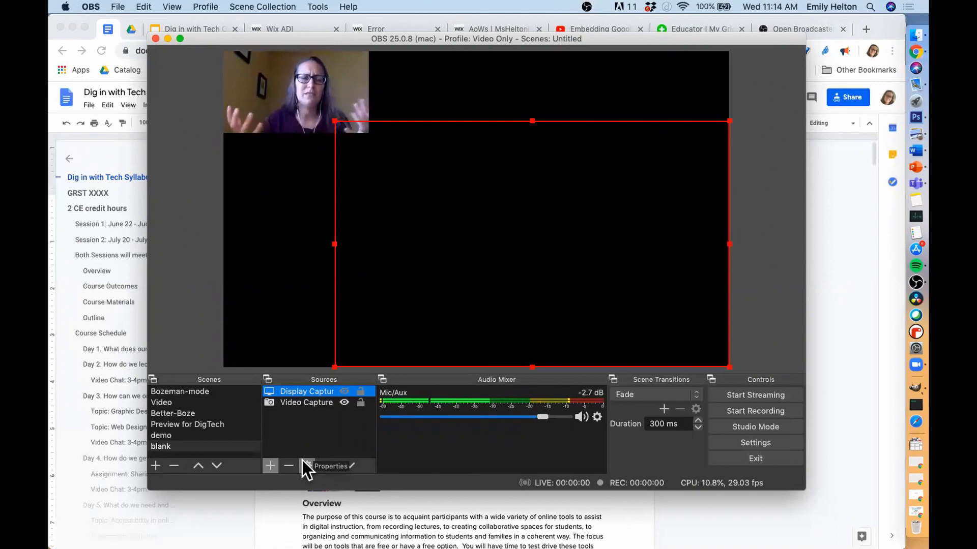
# Create a Window Capture source for the PowerPoint window ERC_Overview_12-2019 (3) and move it to the canvas's lower-right corner.
pyautogui.click(274, 471)
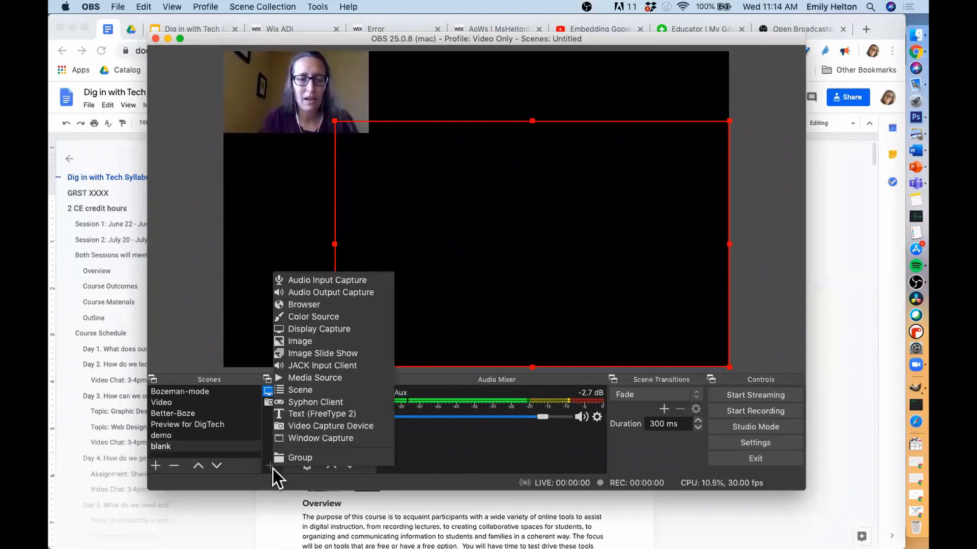
pyautogui.click(307, 439)
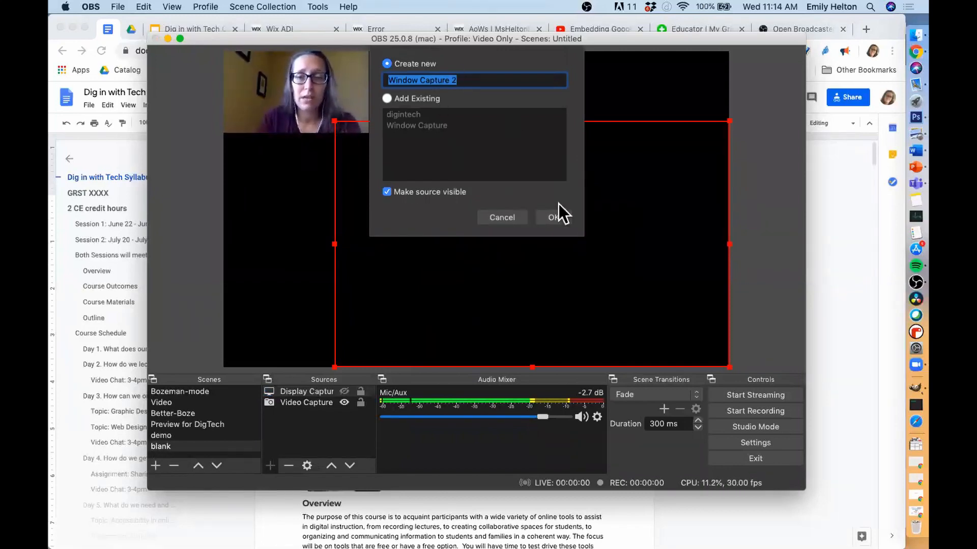
pyautogui.click(553, 219)
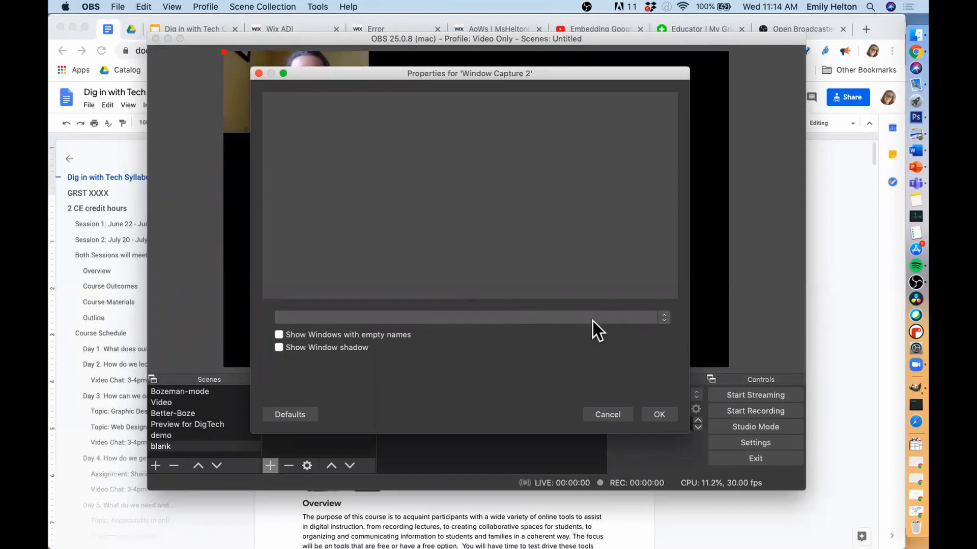
pyautogui.click(667, 317)
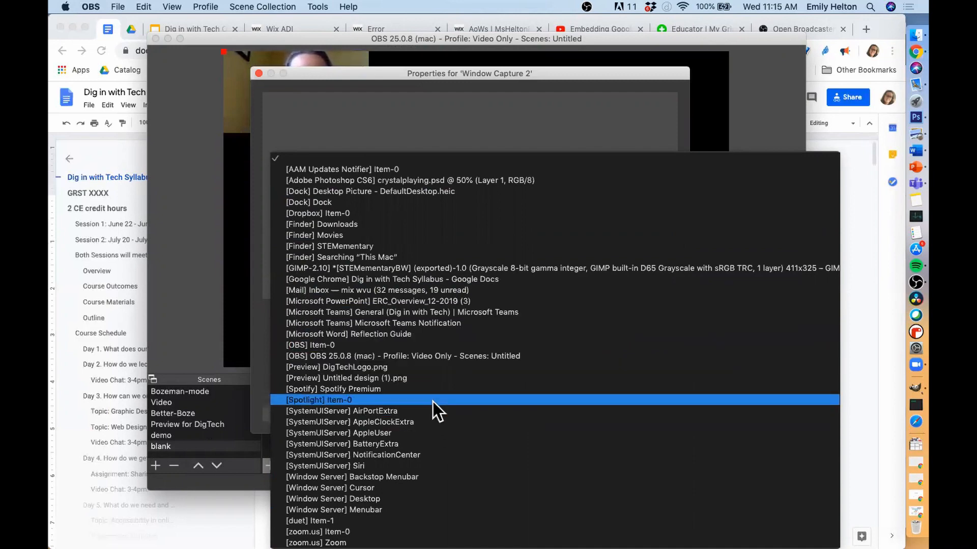
pyautogui.click(348, 303)
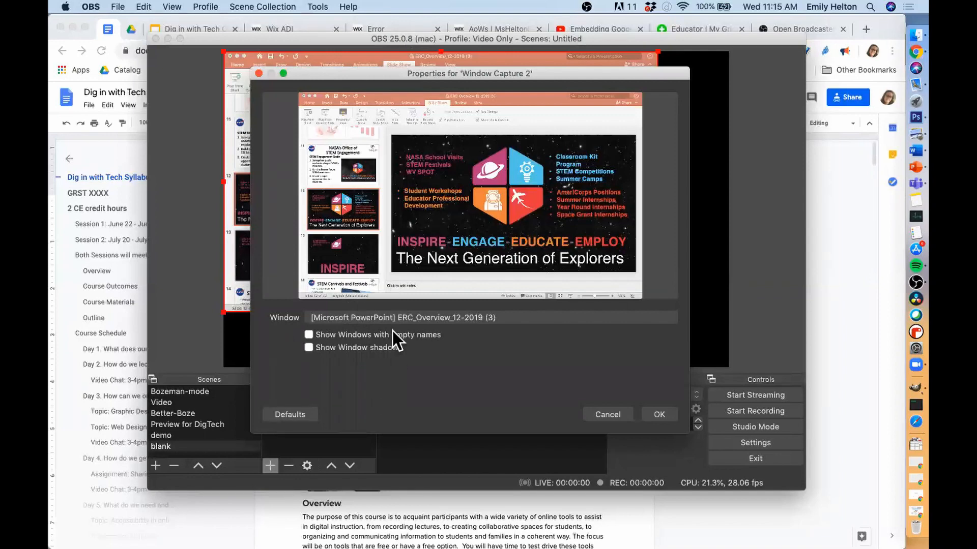
pyautogui.click(657, 413)
pyautogui.moveTo(451, 86); pyautogui.dragTo(522, 133)
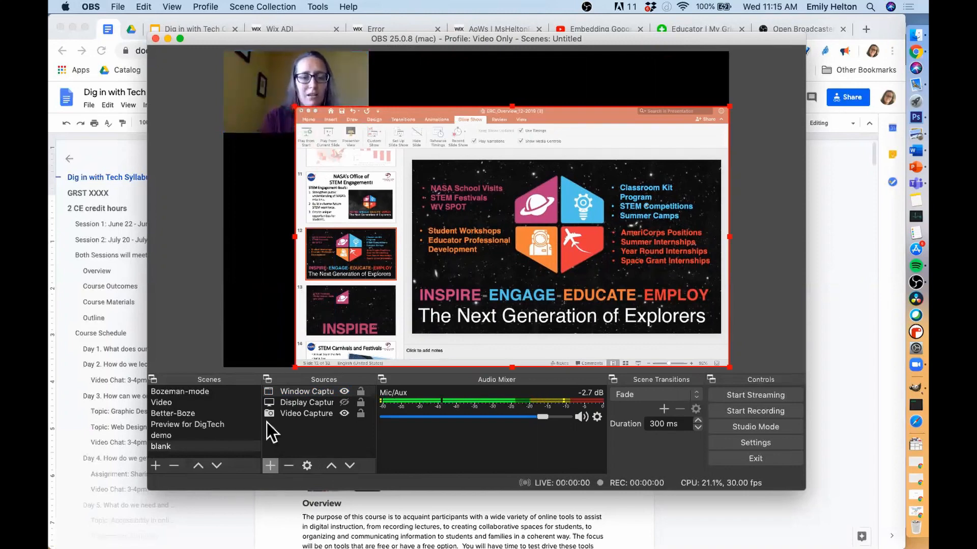
# Reorder the sources so the window capture sits at the bottom, behind the webcam, and select the Video Capture source.
pyautogui.click(306, 391)
pyautogui.click(348, 467)
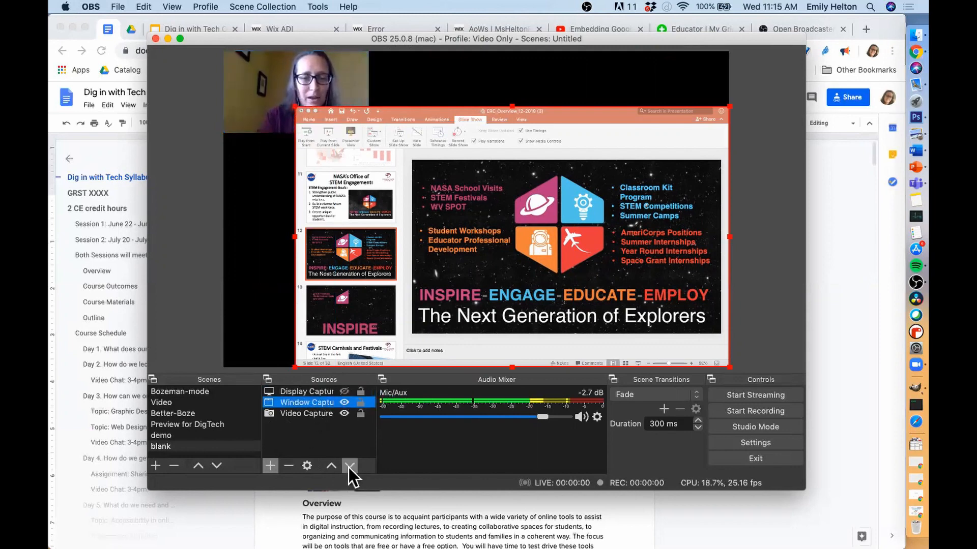
pyautogui.click(348, 467)
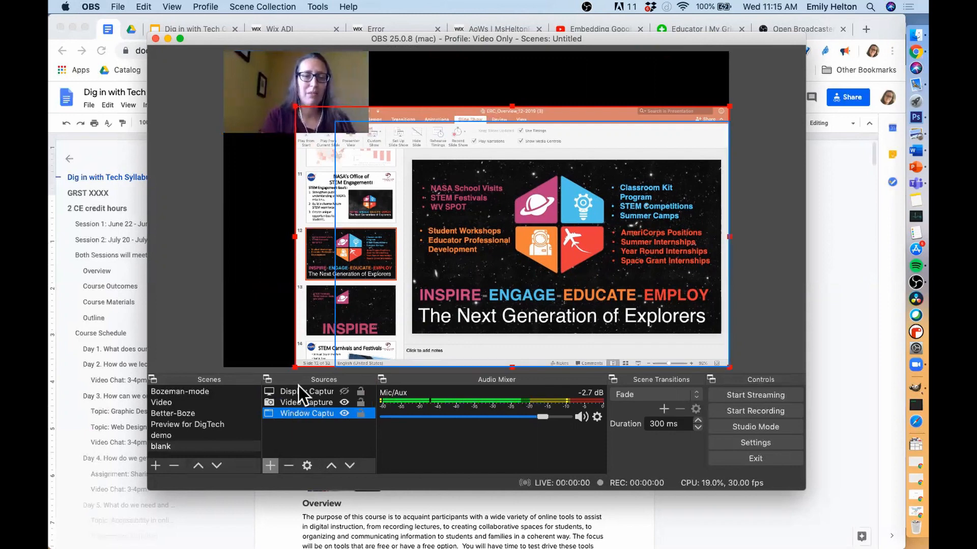
pyautogui.click(300, 402)
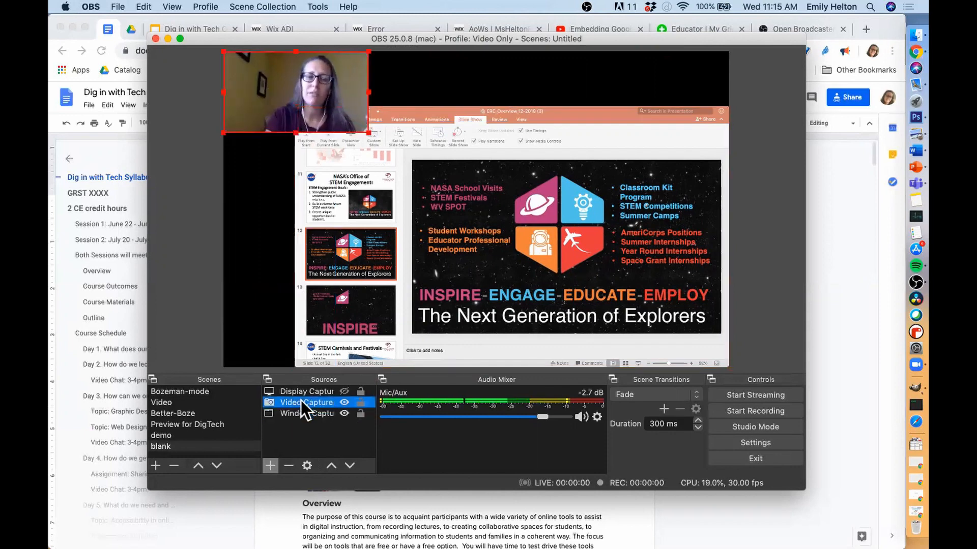
# Raise the Video Capture source to the top of the source list and create a new Image source from DigTechNoWords.png.
pyautogui.click(335, 467)
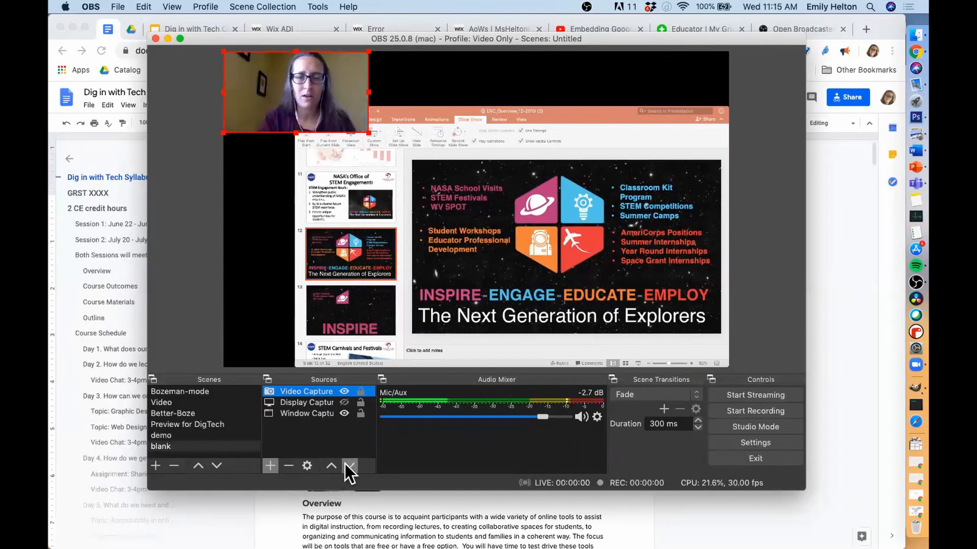
pyautogui.click(270, 465)
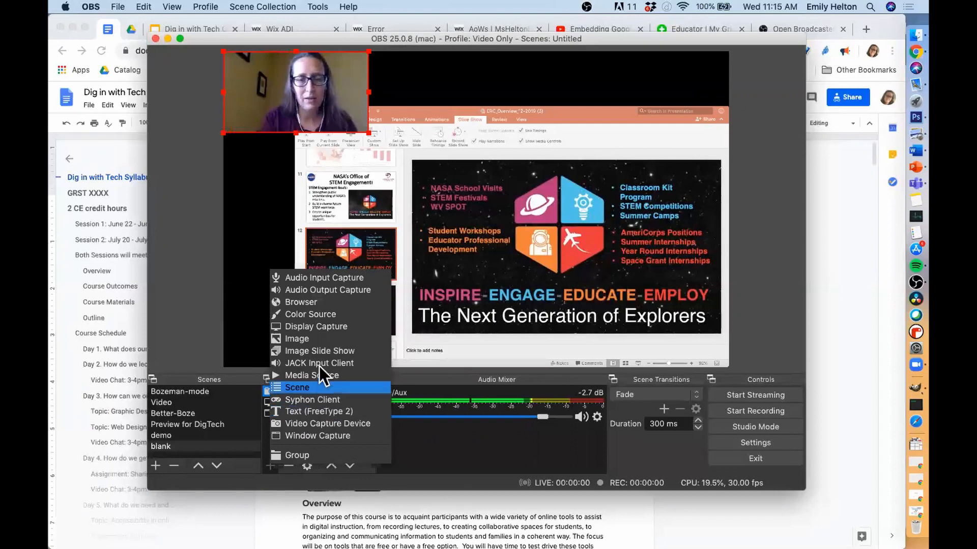
pyautogui.click(314, 339)
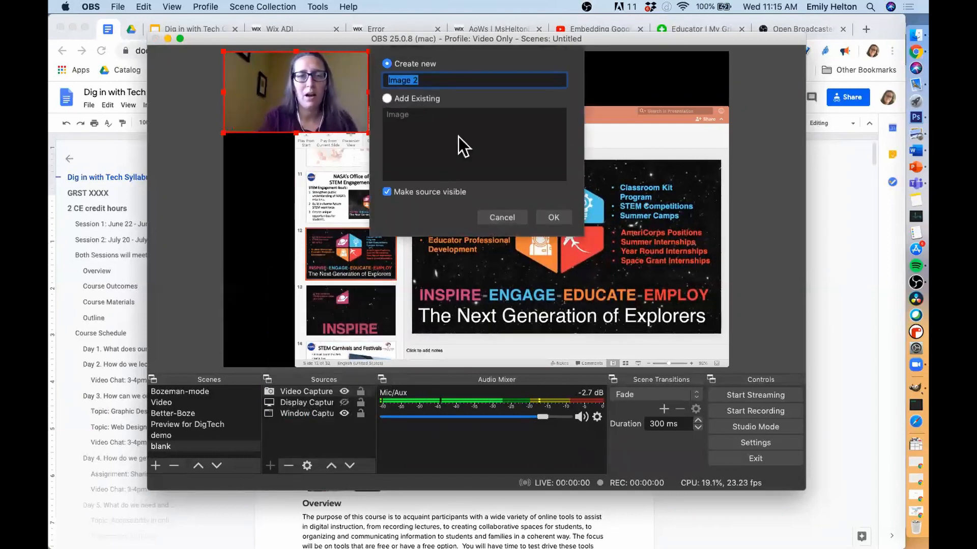
pyautogui.click(555, 218)
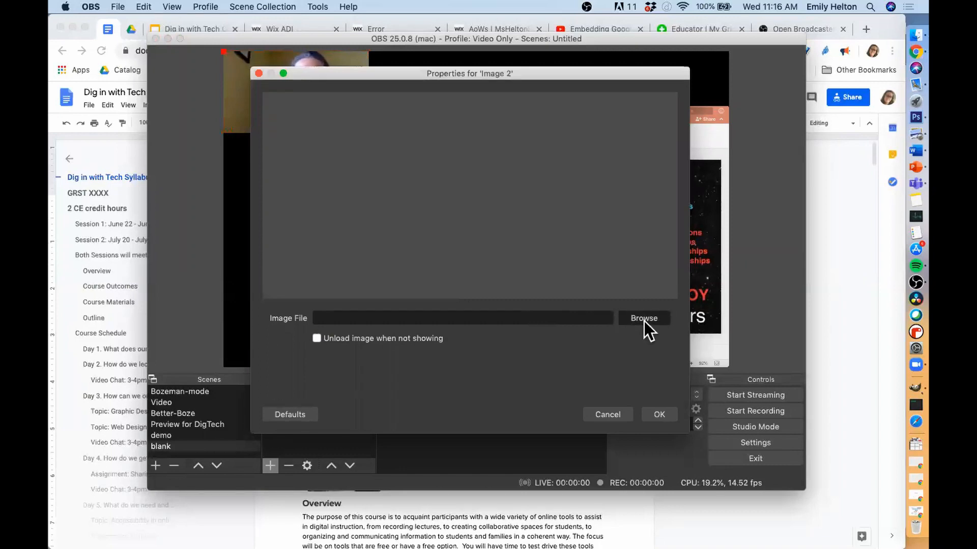
pyautogui.click(645, 320)
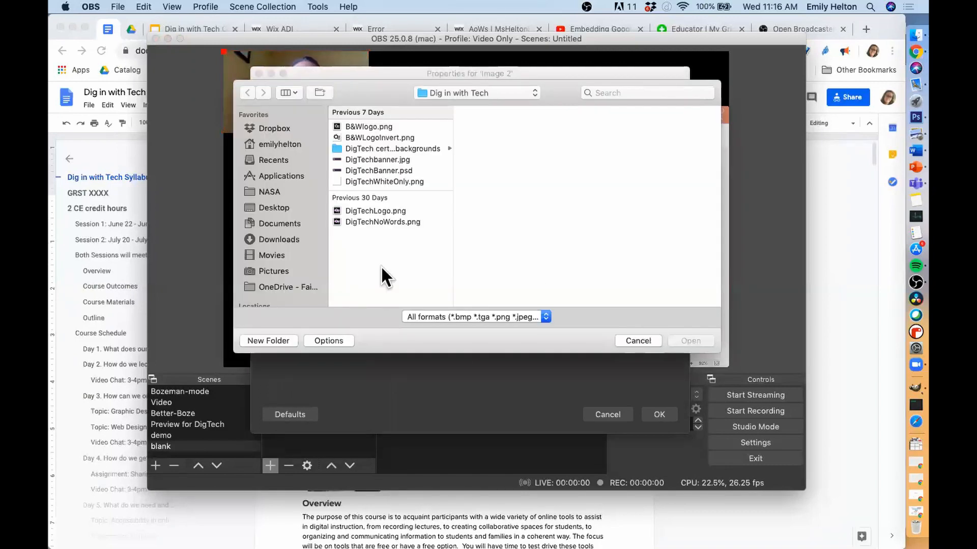
pyautogui.click(371, 210)
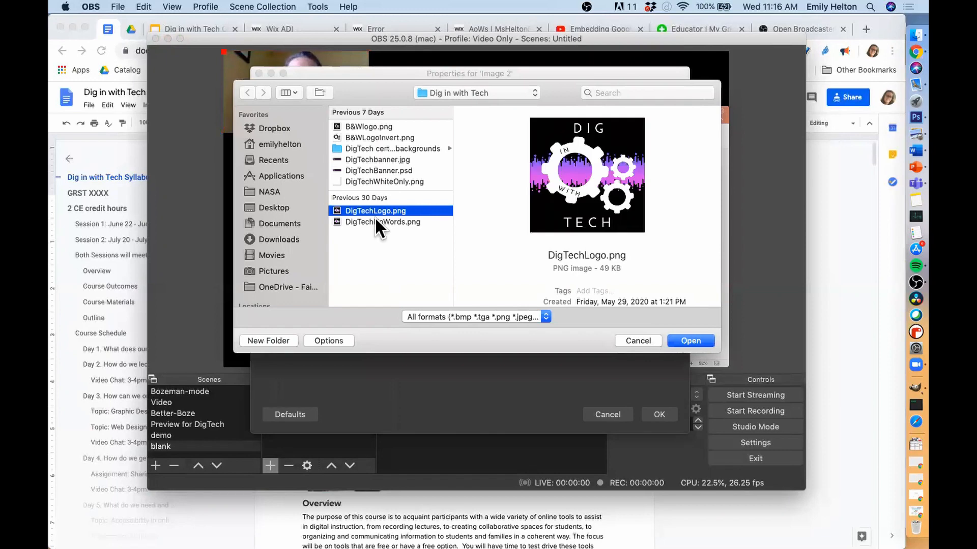
pyautogui.click(373, 222)
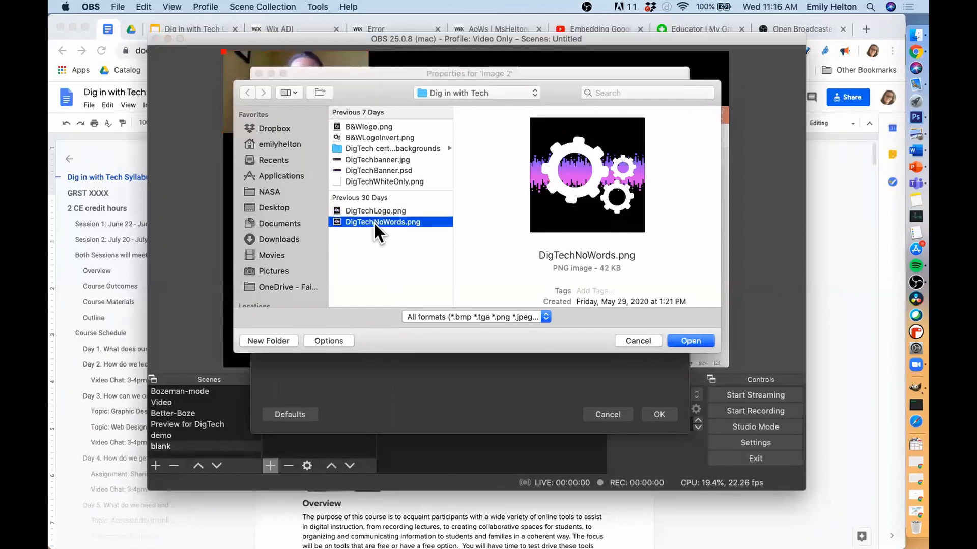
pyautogui.doubleClick(373, 222)
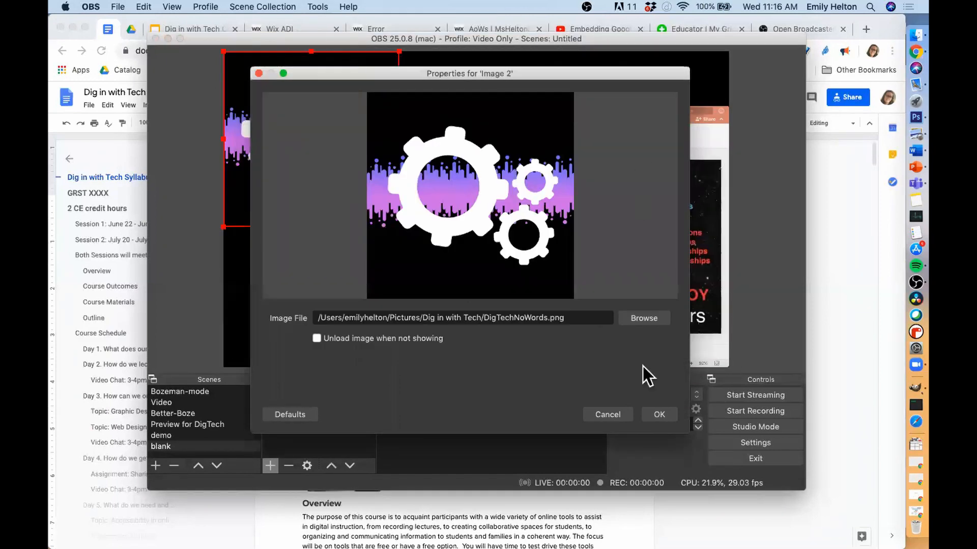
pyautogui.click(660, 415)
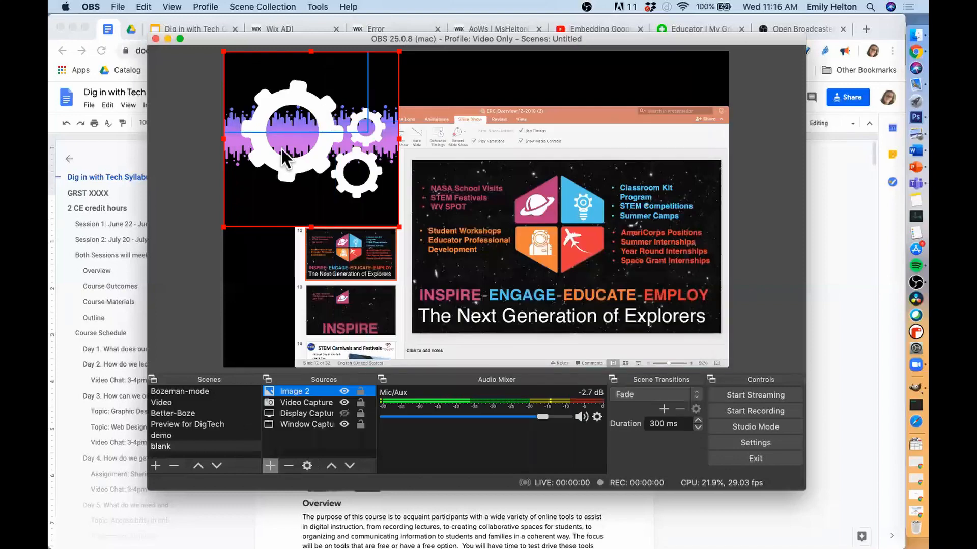
# Move the gears logo to the canvas's lower-left corner and shrink it to fit the empty strip beside the window capture.
pyautogui.moveTo(277, 171); pyautogui.dragTo(276, 312)
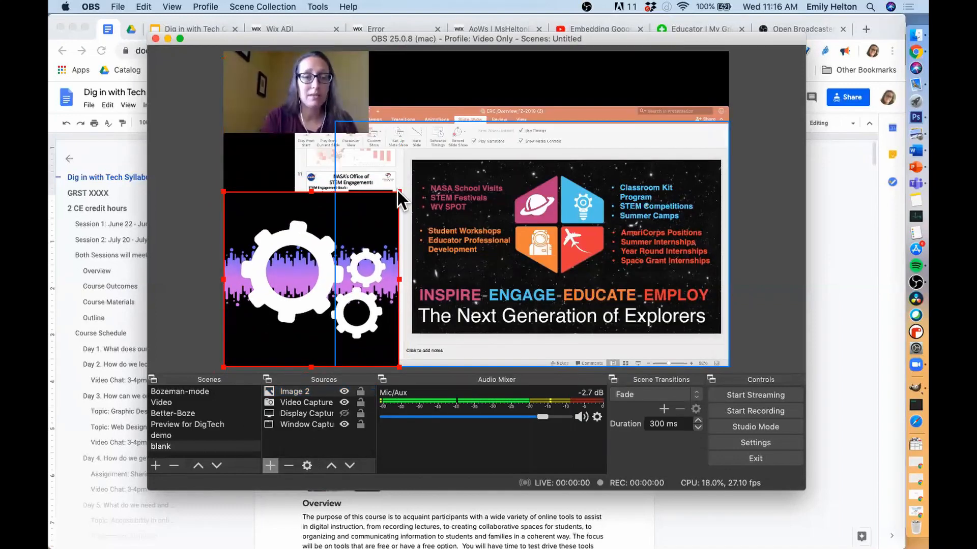
pyautogui.moveTo(398, 193); pyautogui.dragTo(291, 293)
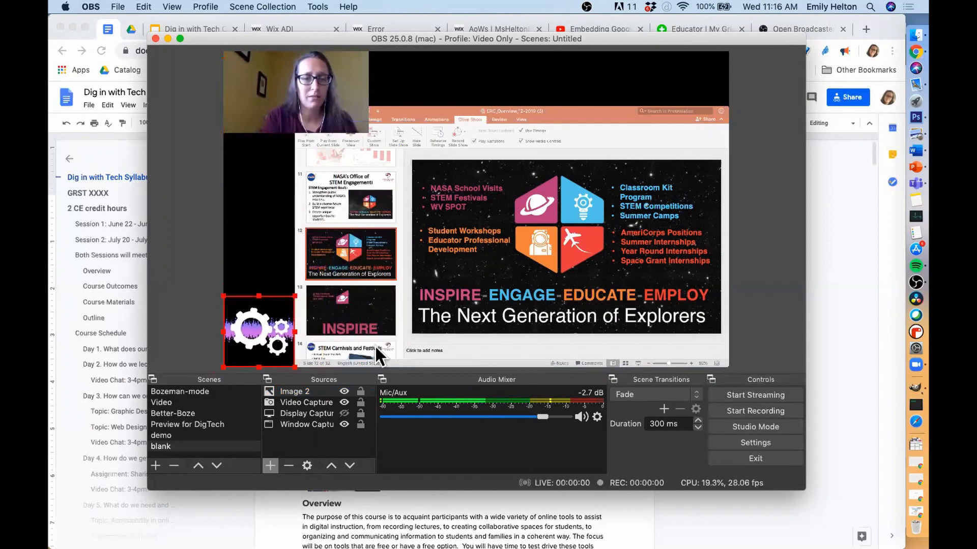
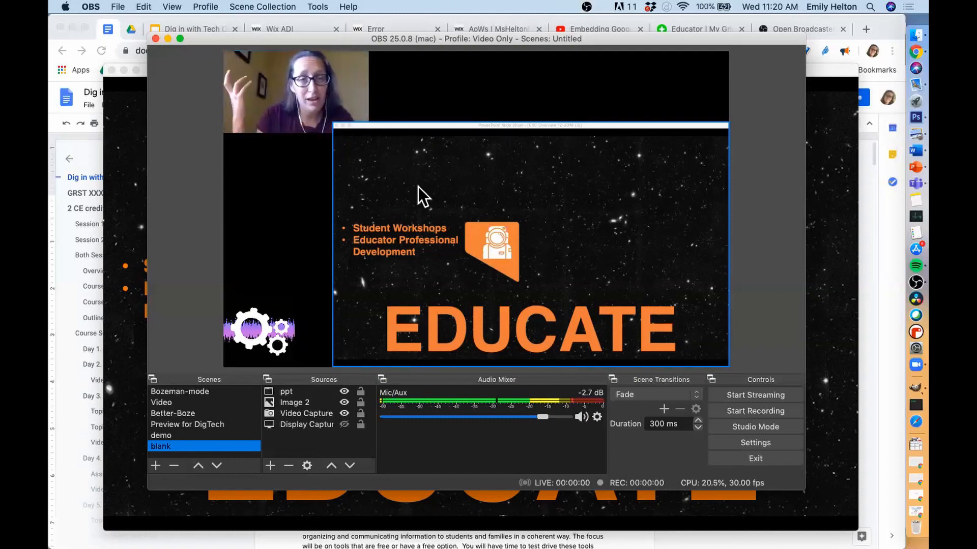
# Delete the ppt source from the blank scene and make the Display Capture source visible again.
pyautogui.click(404, 190)
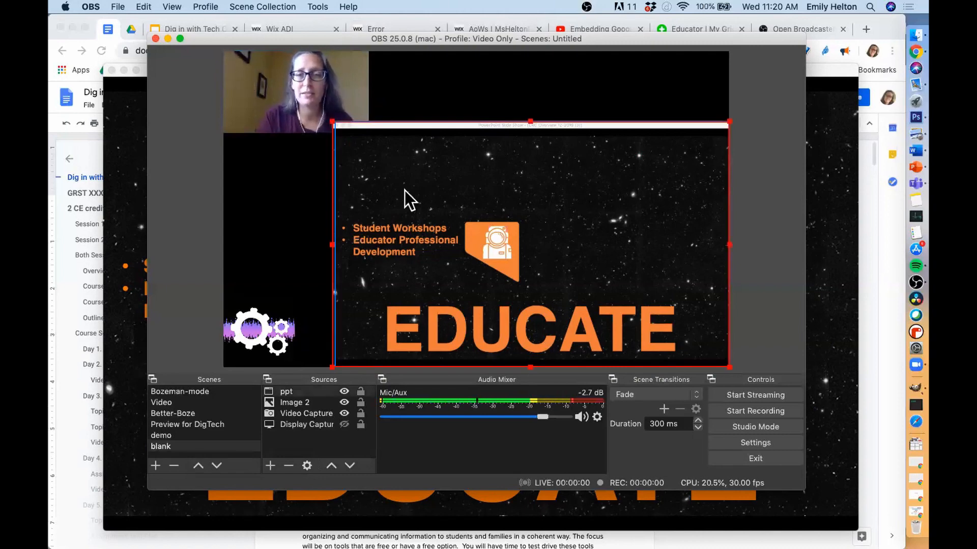
pyautogui.press('Delete')
pyautogui.click(553, 278)
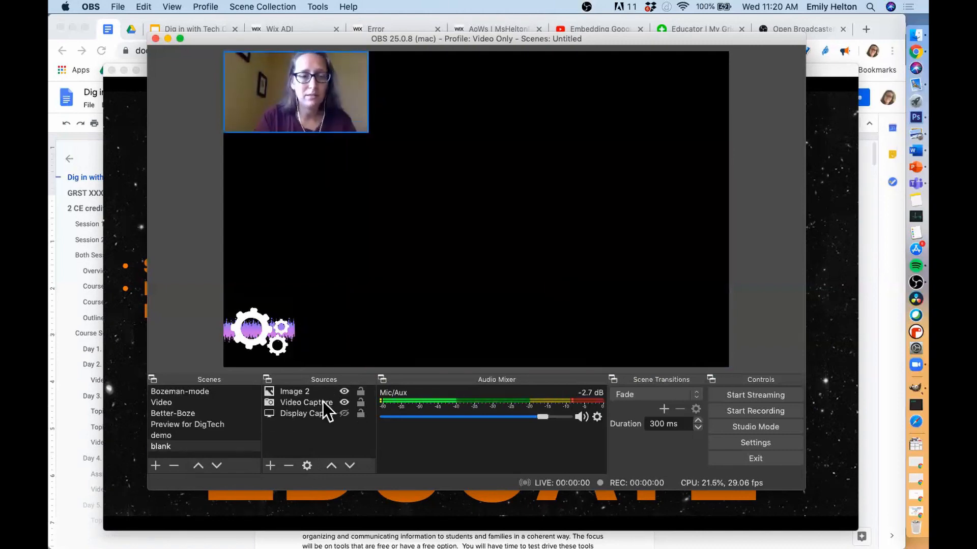
pyautogui.click(345, 413)
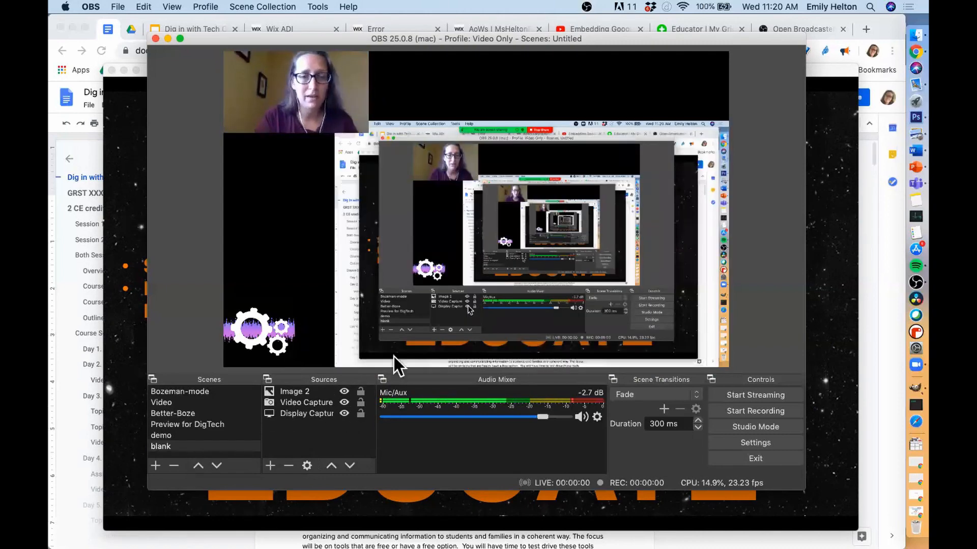
# Switch to Chrome, start the Dig in with Tech Overview slides in Presenter view, and move the presenter window aside.
pyautogui.click(72, 300)
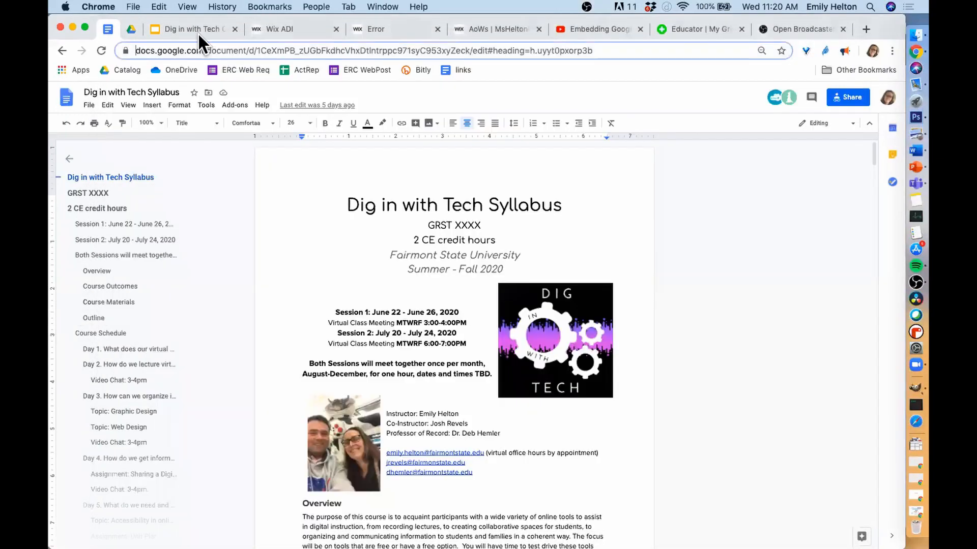
pyautogui.click(197, 26)
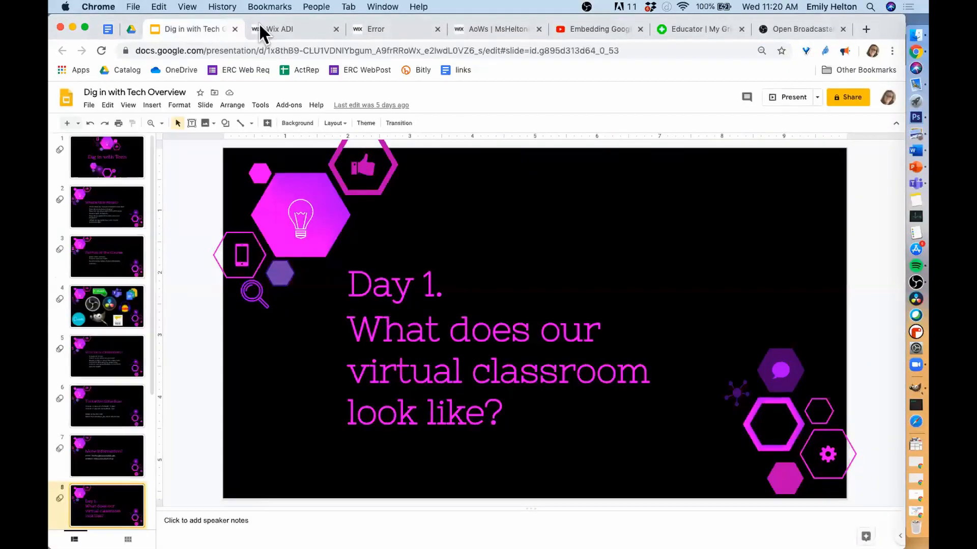
pyautogui.click(817, 97)
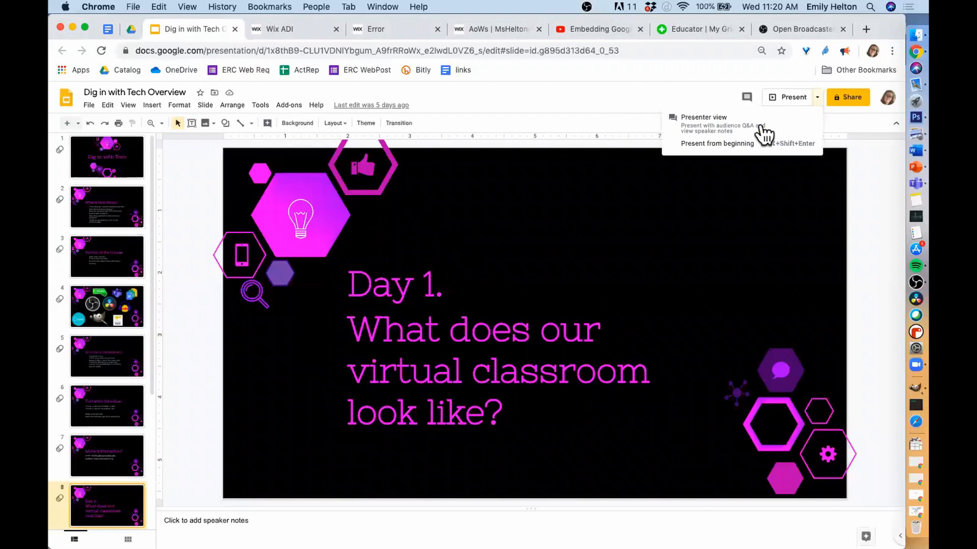
pyautogui.click(702, 128)
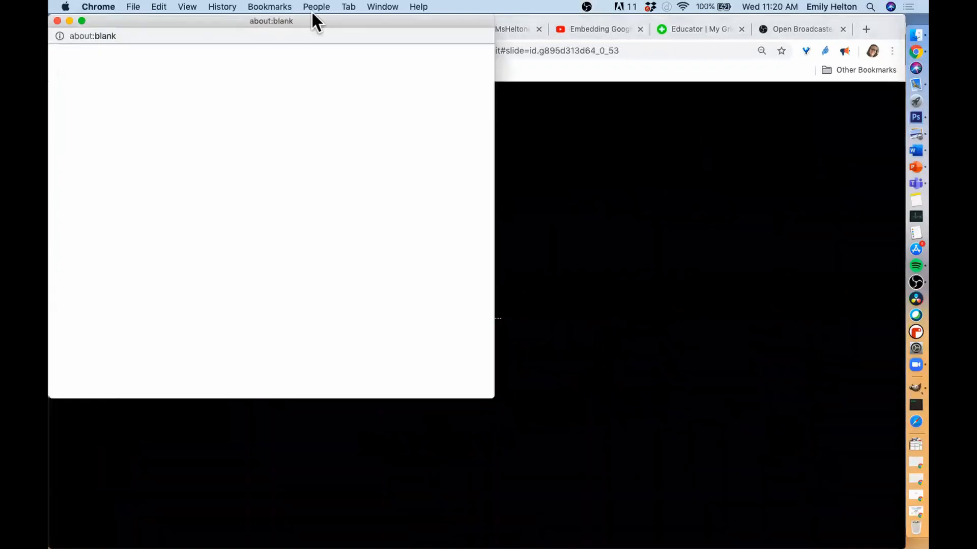
pyautogui.moveTo(279, 23); pyautogui.dragTo(347, 67)
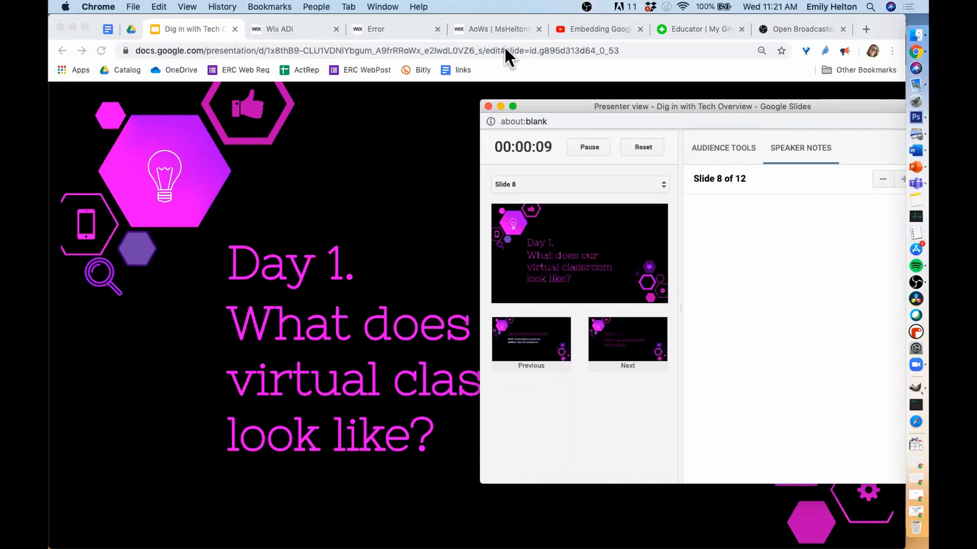
# Return to OBS and create a new Window Capture source for the Chrome window Dig in with Tech Overview - Google Slides.
pyautogui.press('super+Tab')
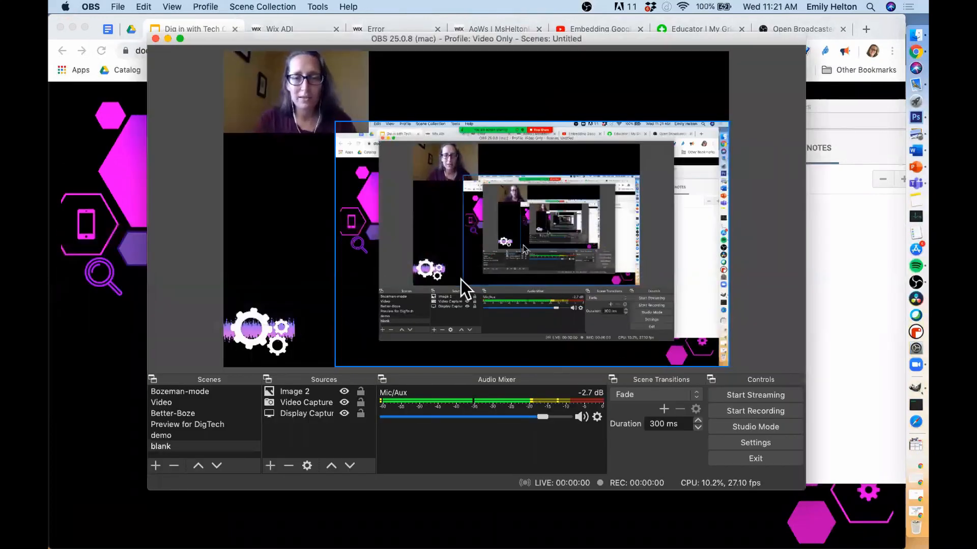
pyautogui.click(271, 463)
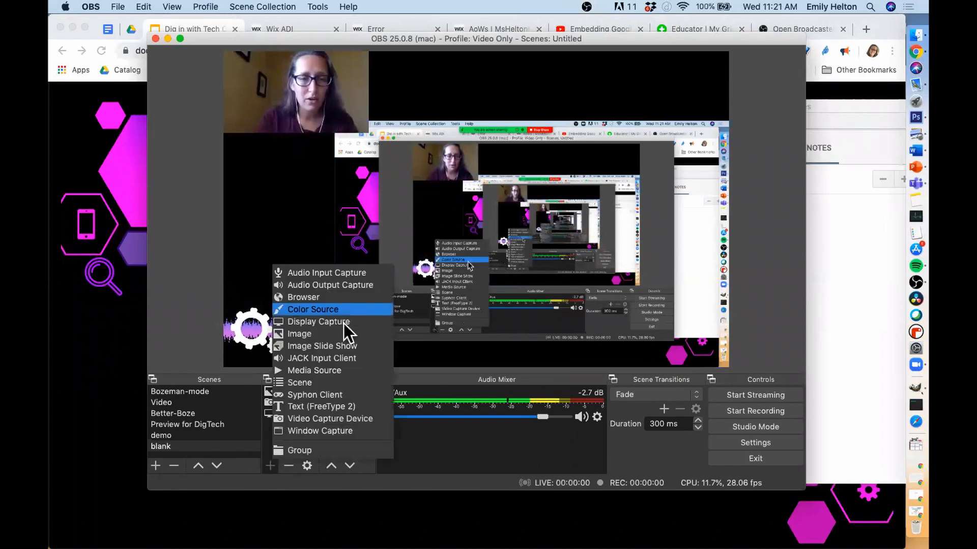
pyautogui.click(326, 430)
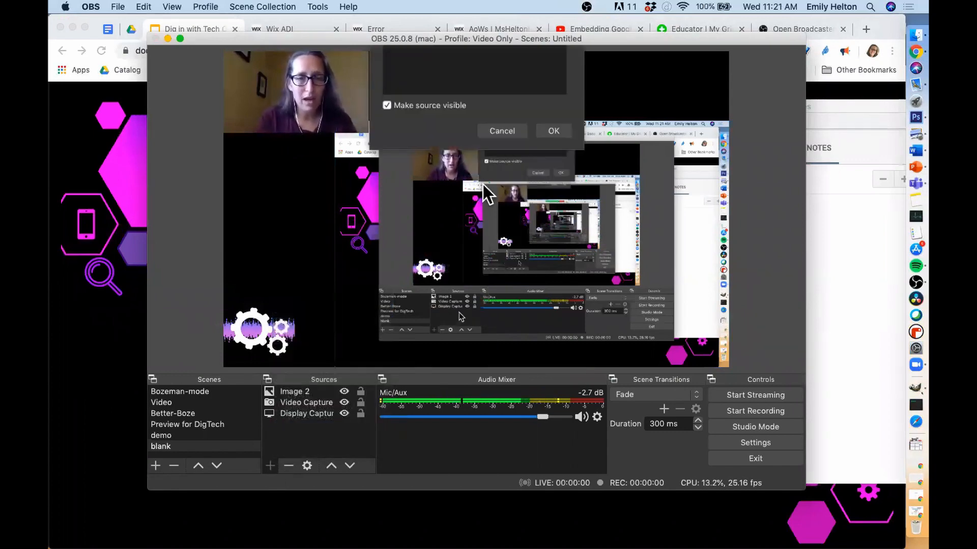
pyautogui.click(413, 99)
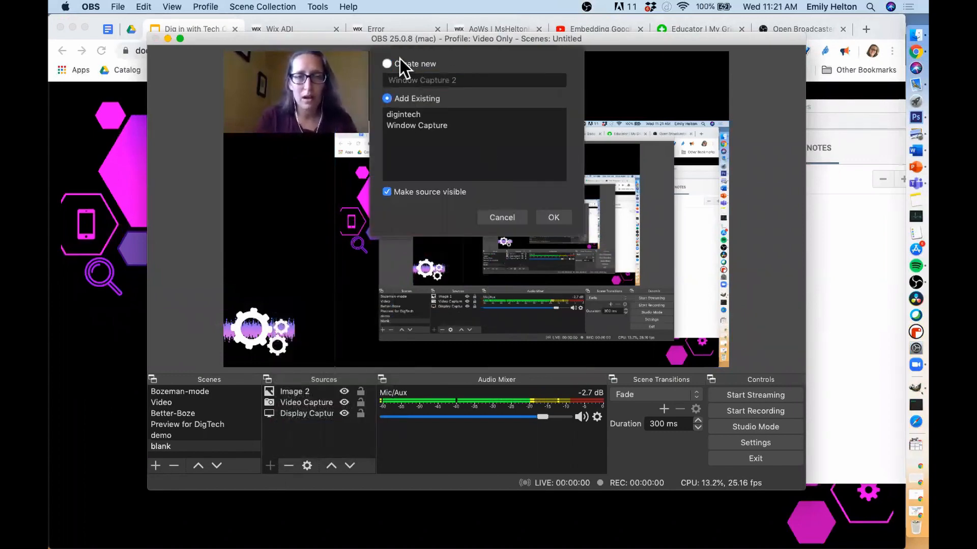
pyautogui.click(401, 61)
pyautogui.click(555, 218)
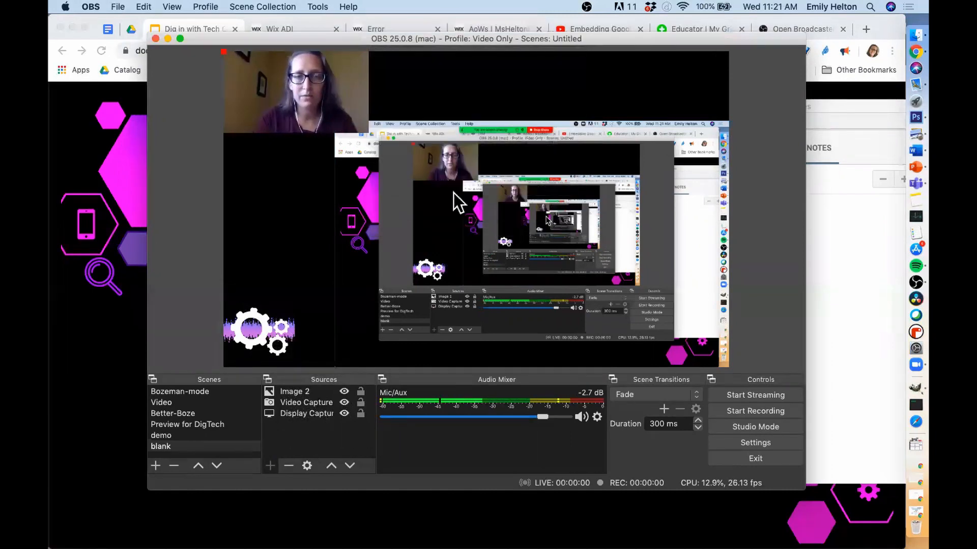
pyautogui.click(365, 319)
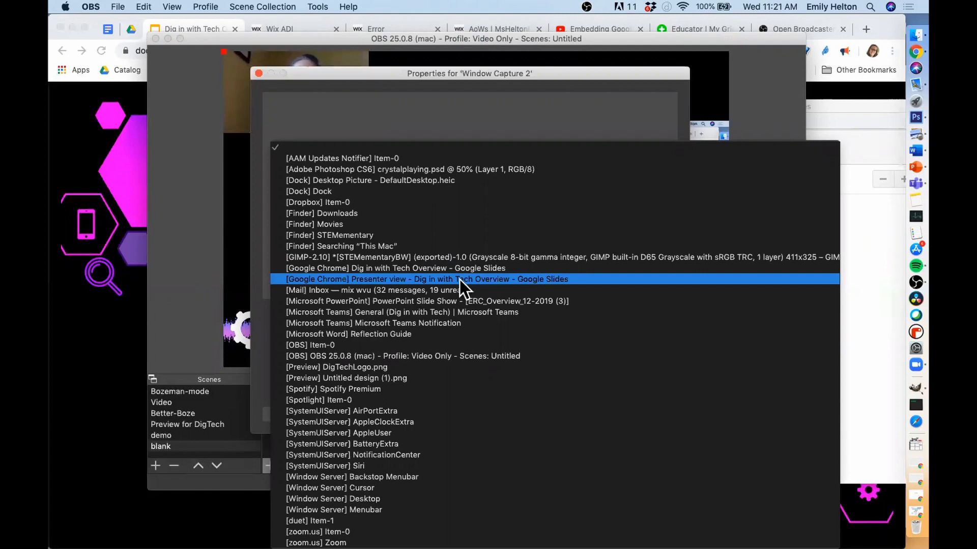
pyautogui.click(452, 268)
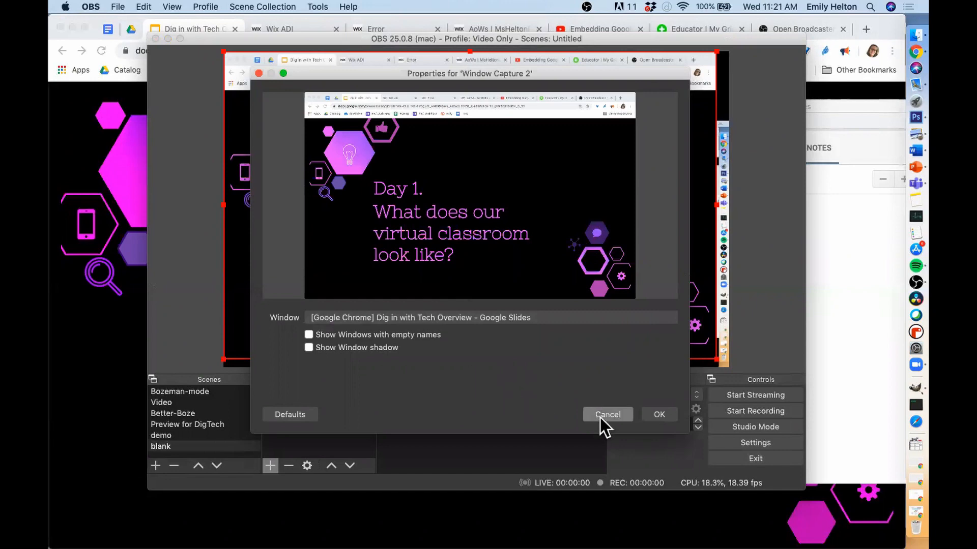
pyautogui.click(653, 415)
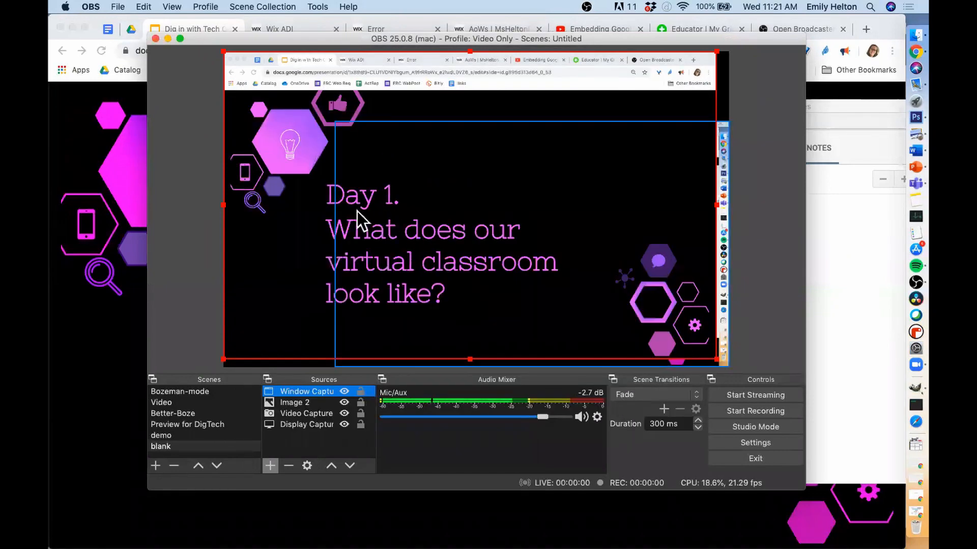
# Move the Google Slides window capture to the canvas's lower-right corner and shrink it to uncover the webcam and logo.
pyautogui.moveTo(308, 225); pyautogui.dragTo(319, 237)
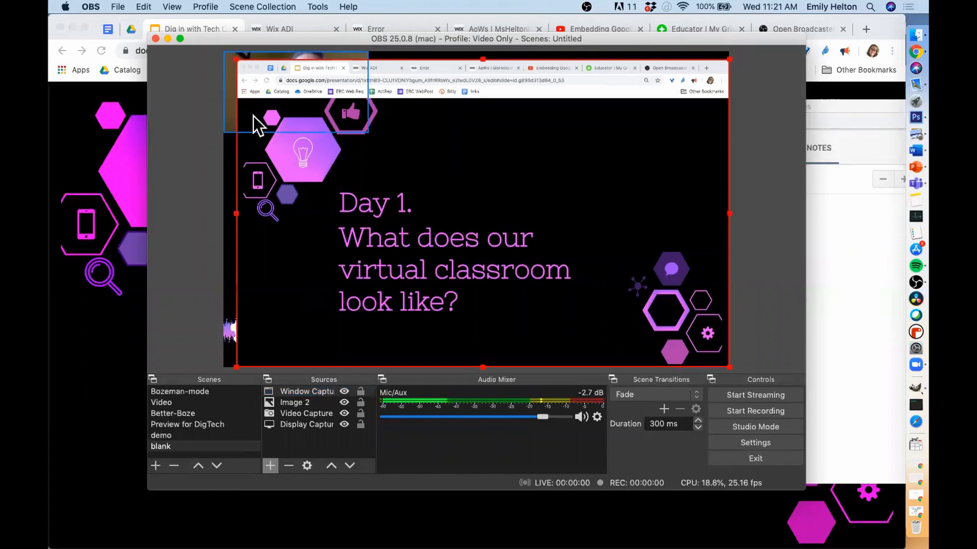
pyautogui.moveTo(236, 59); pyautogui.dragTo(329, 127)
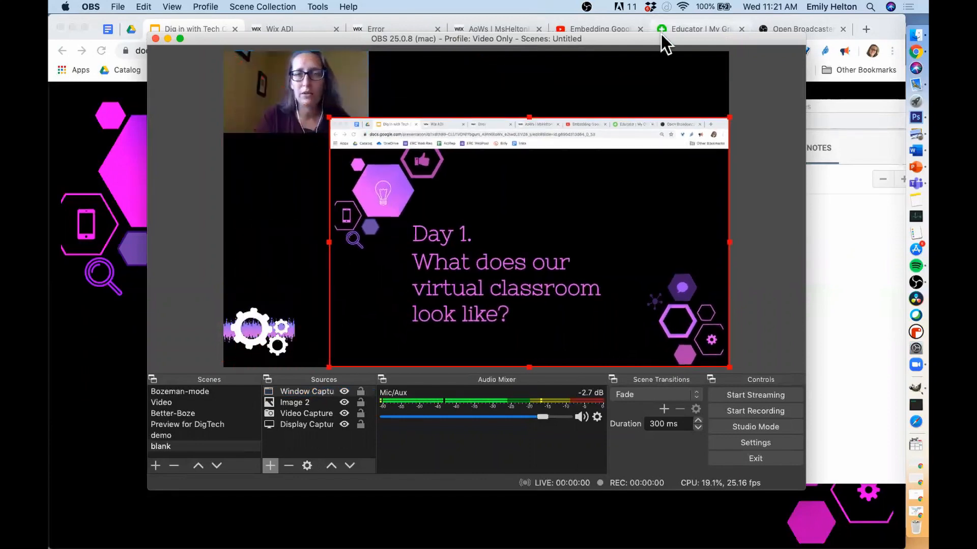
# Shift the OBS window aside, advance the slides to slide 11 from Presenter view to test the capture, and return to OBS.
pyautogui.moveTo(661, 35); pyautogui.dragTo(578, 41)
pyautogui.click(798, 175)
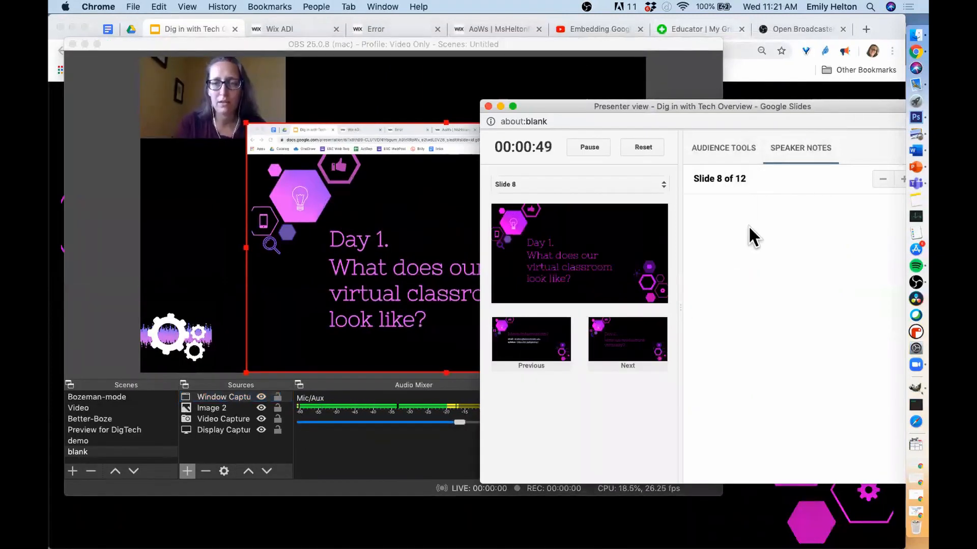
pyautogui.click(629, 350)
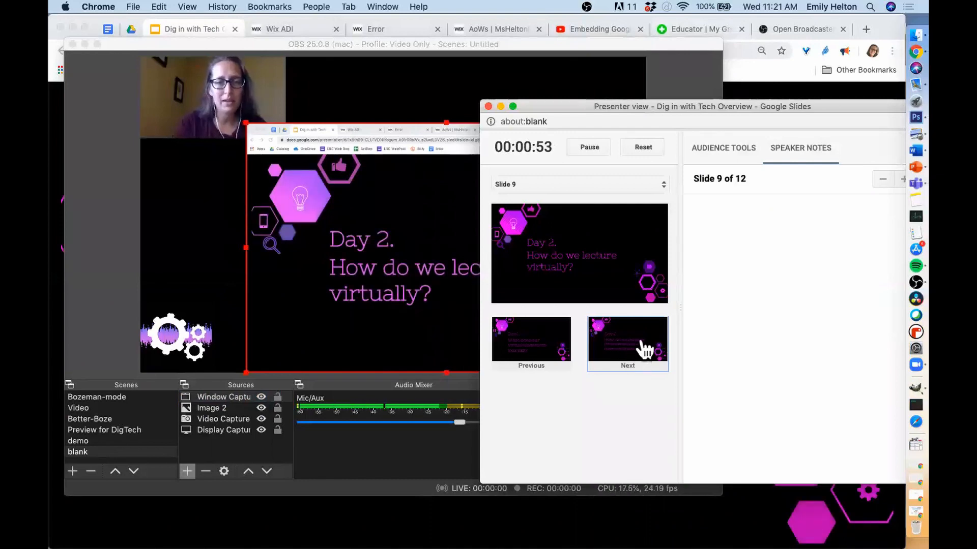
pyautogui.press('Right')
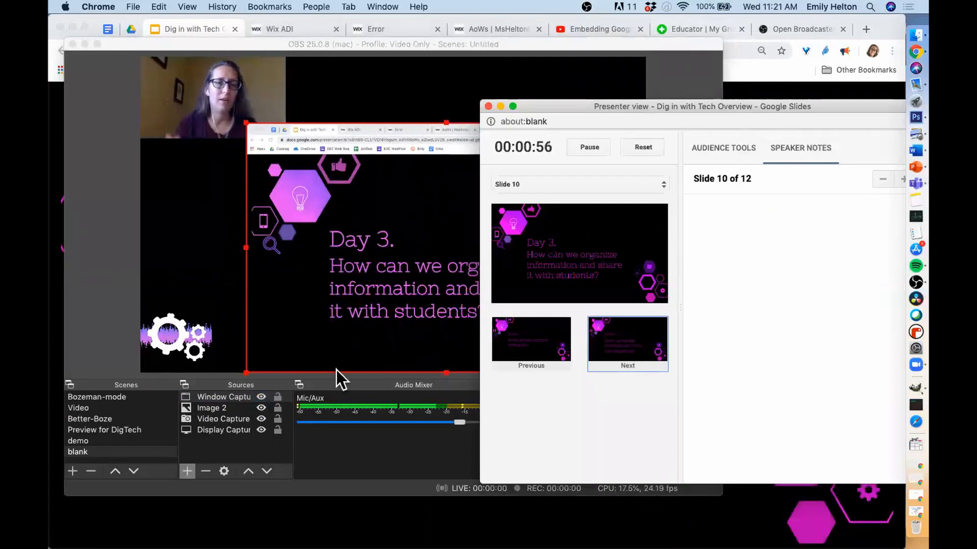
pyautogui.click(631, 343)
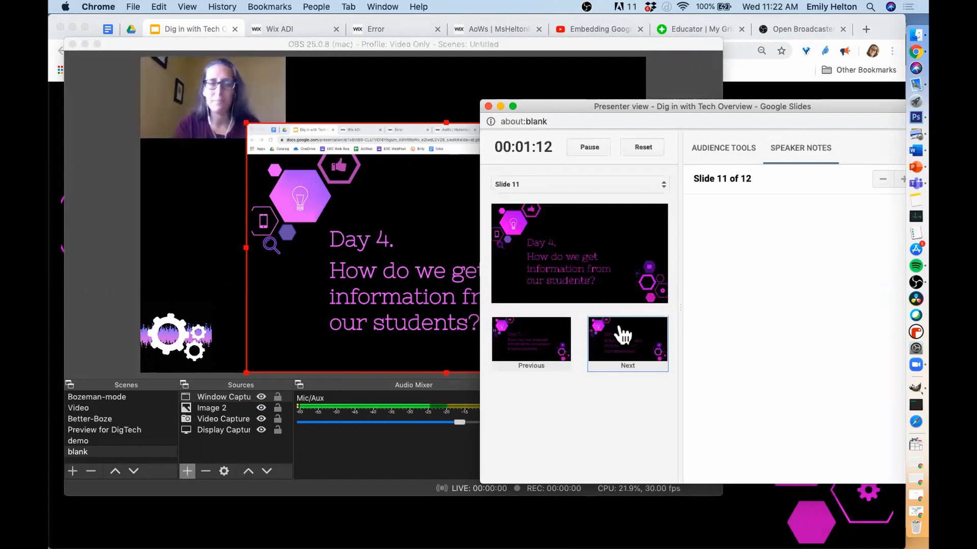
pyautogui.click(442, 92)
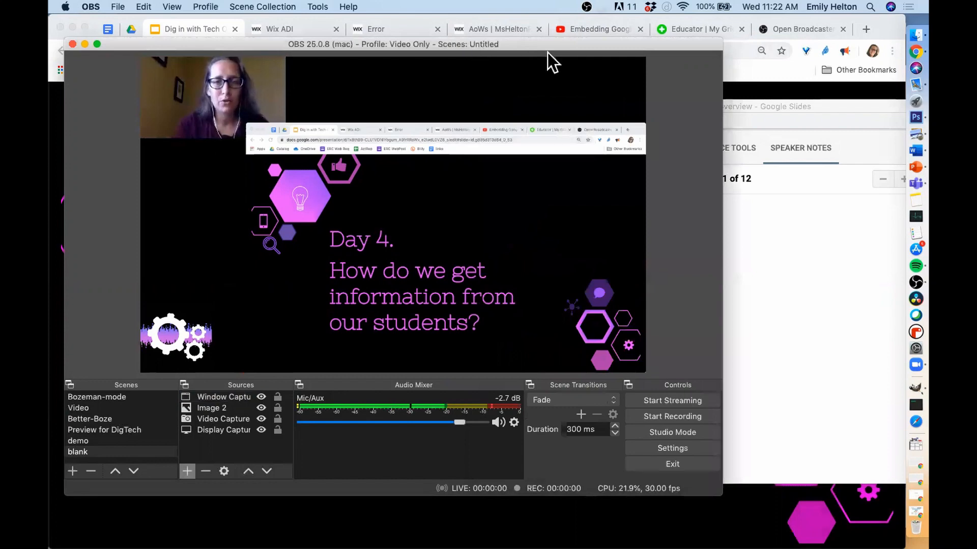
# Start the Auto-Configuration Wizard and choose to optimize just for recording, without streaming.
pyautogui.moveTo(667, 51); pyautogui.dragTo(674, 59)
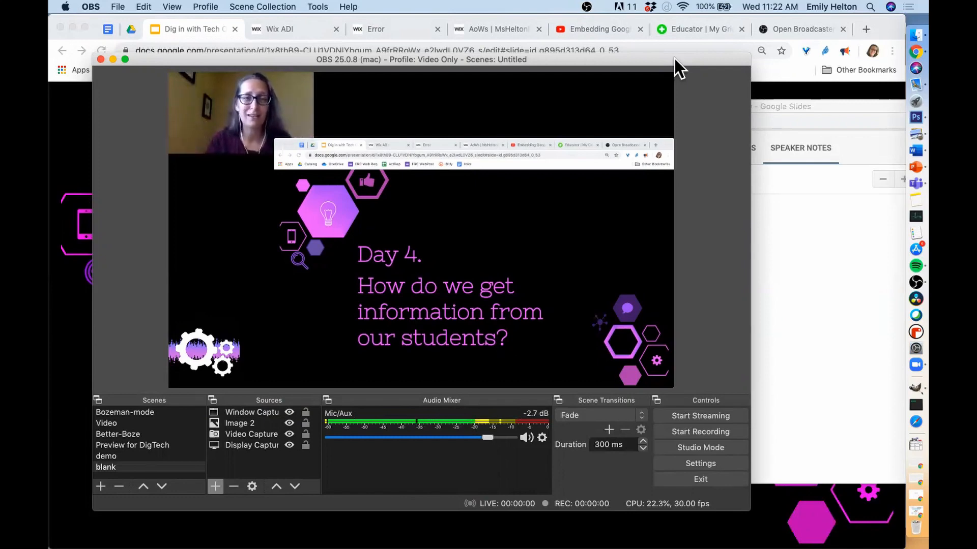
pyautogui.click(258, 8)
pyautogui.moveTo(320, 7)
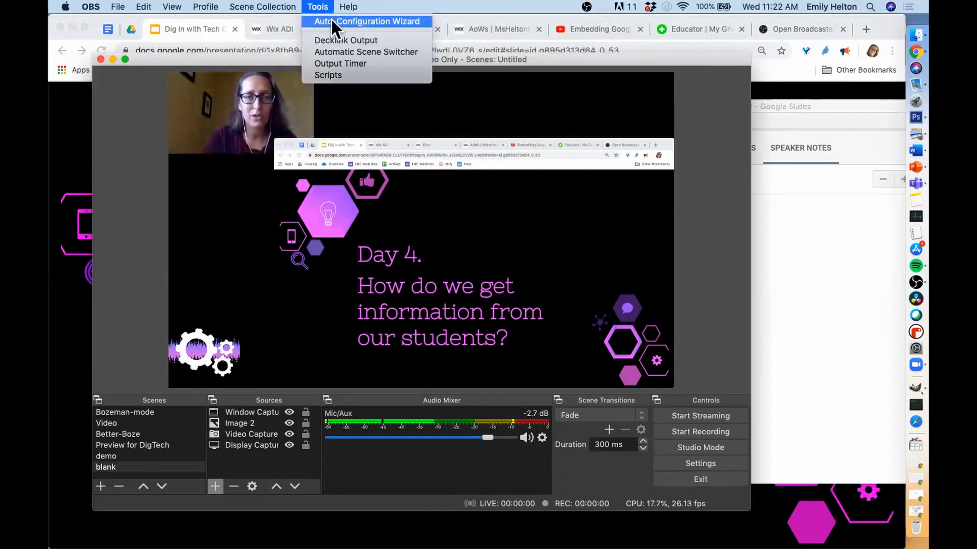
pyautogui.click(324, 23)
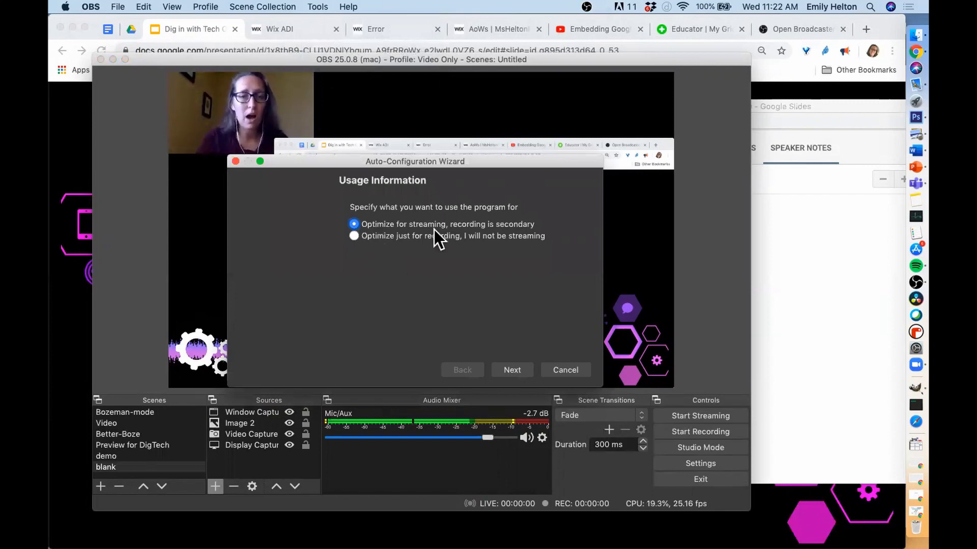
pyautogui.click(354, 236)
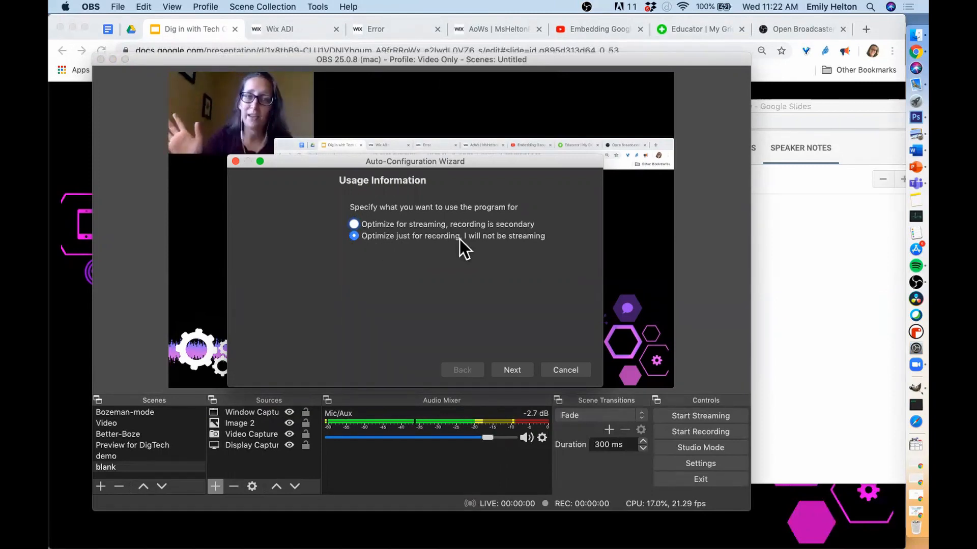
pyautogui.click(515, 369)
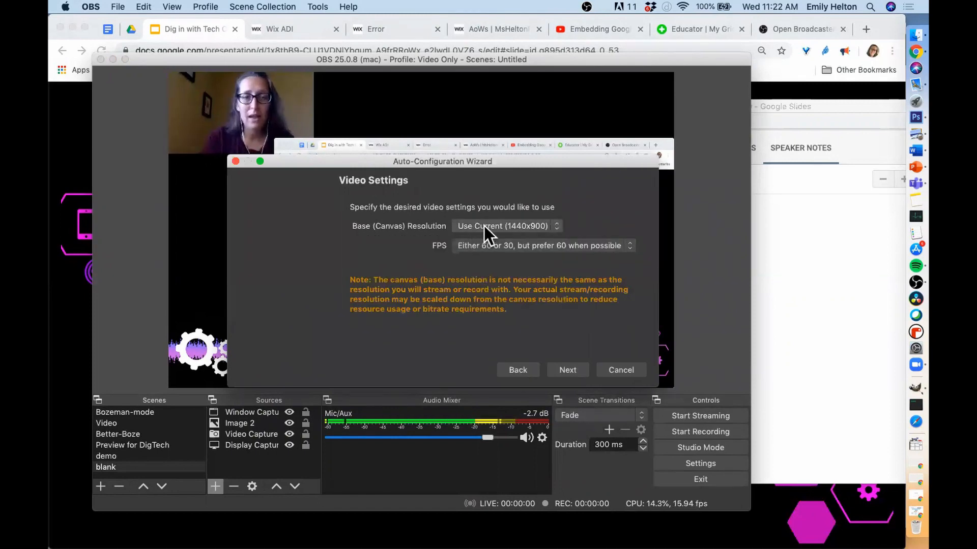
# Set the base canvas resolution to Display 1 (1440x900), keep FPS at either 60 or 30 preferring 60, and apply the wizard's recommended settings.
pyautogui.click(548, 225)
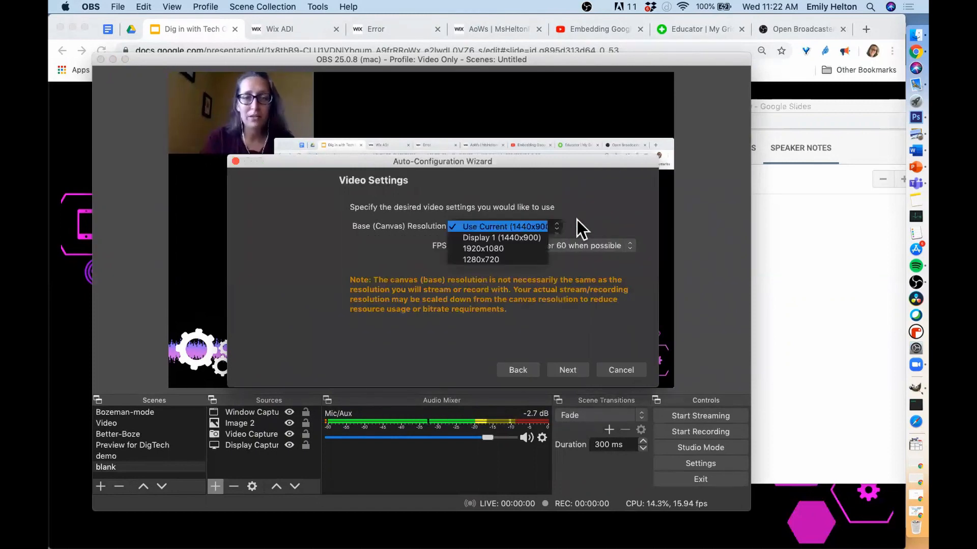
pyautogui.click(526, 237)
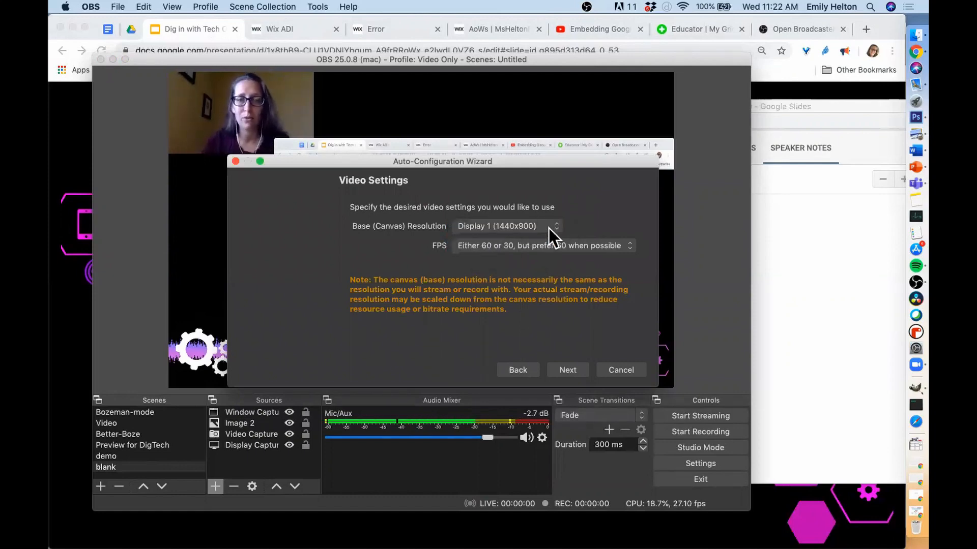
pyautogui.click(465, 250)
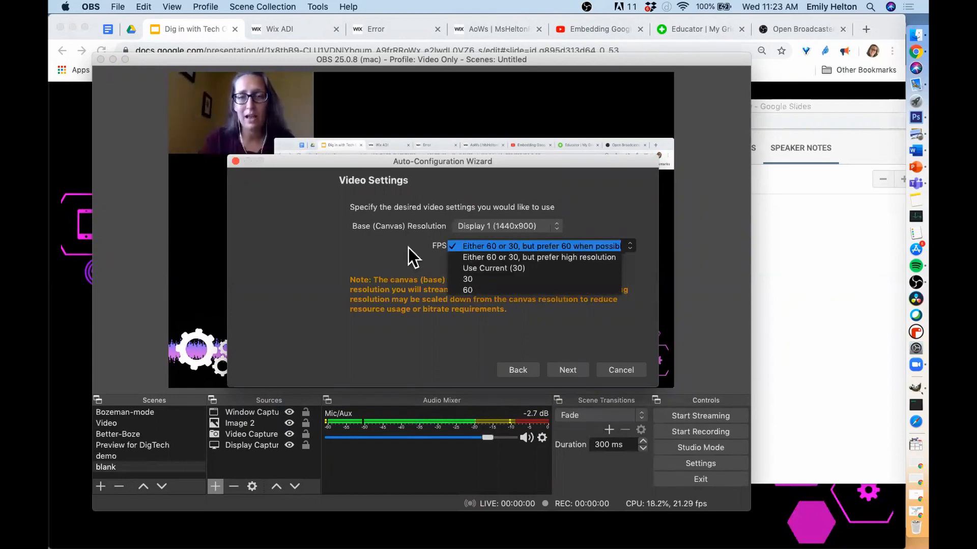
pyautogui.click(533, 246)
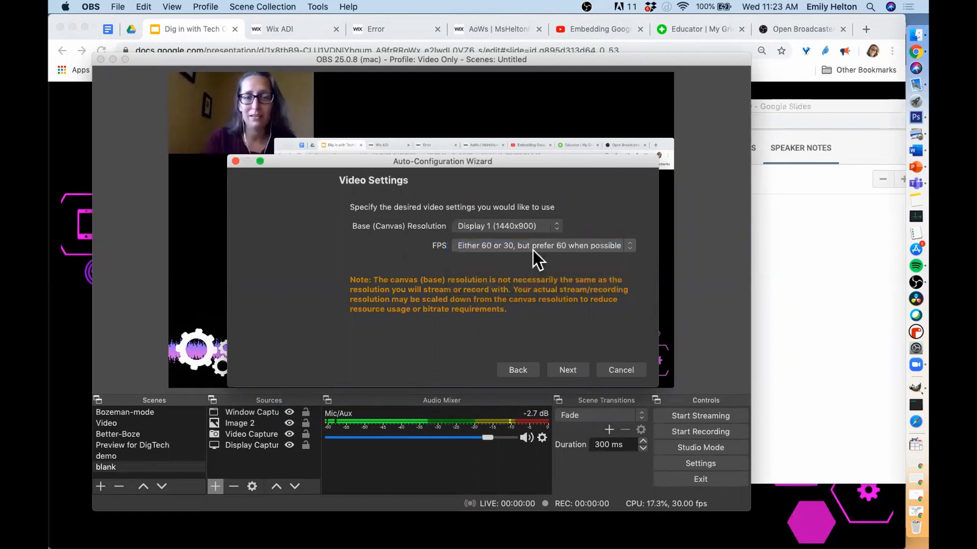
pyautogui.click(571, 369)
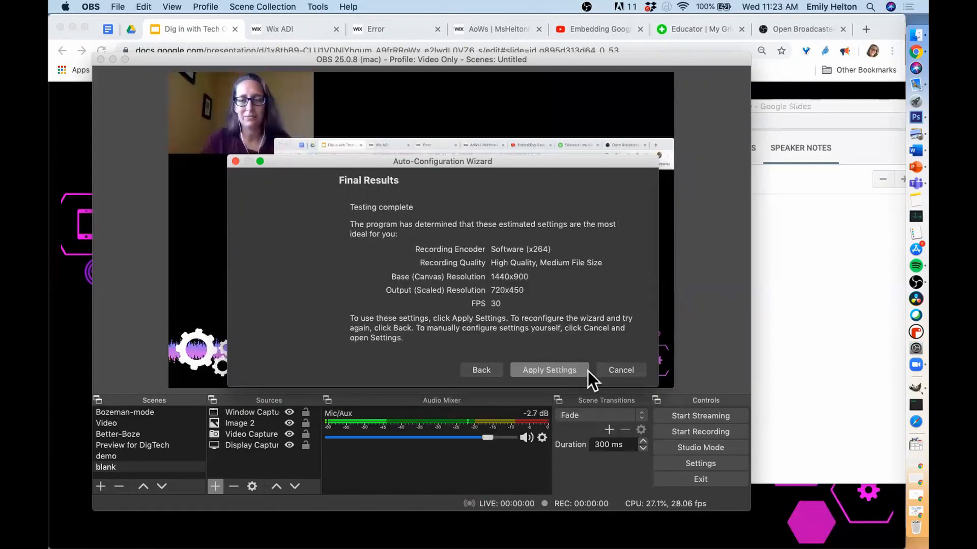
pyautogui.click(557, 373)
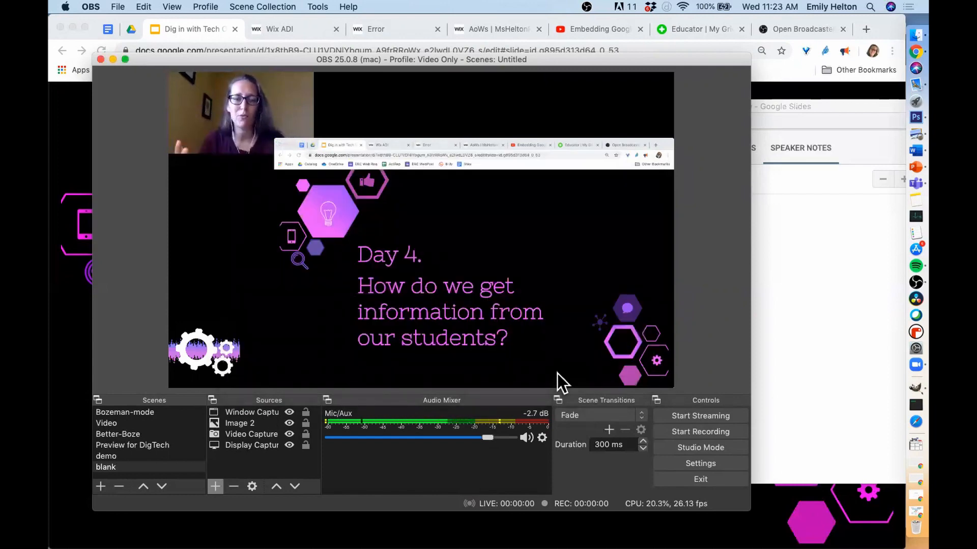
pyautogui.click(556, 381)
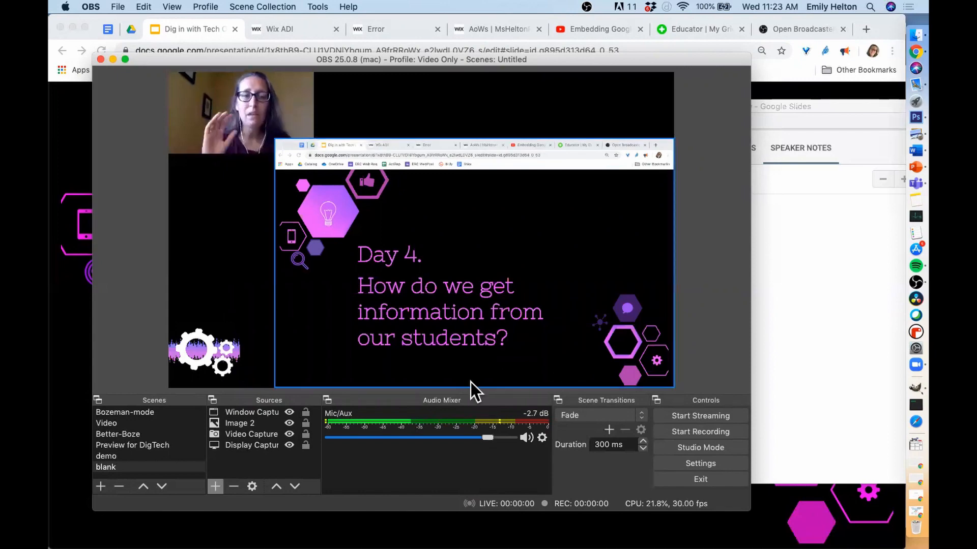
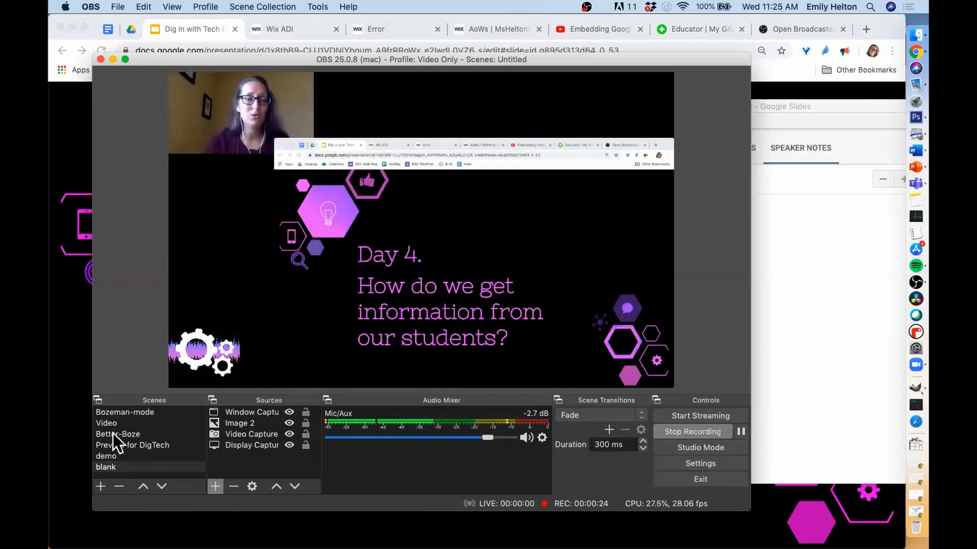
# While recording, switch through the demo, Preview for DigTech, Better-Boze, Video and Bozeman-mode scenes, return to blank, and stop the recording.
pyautogui.click(108, 456)
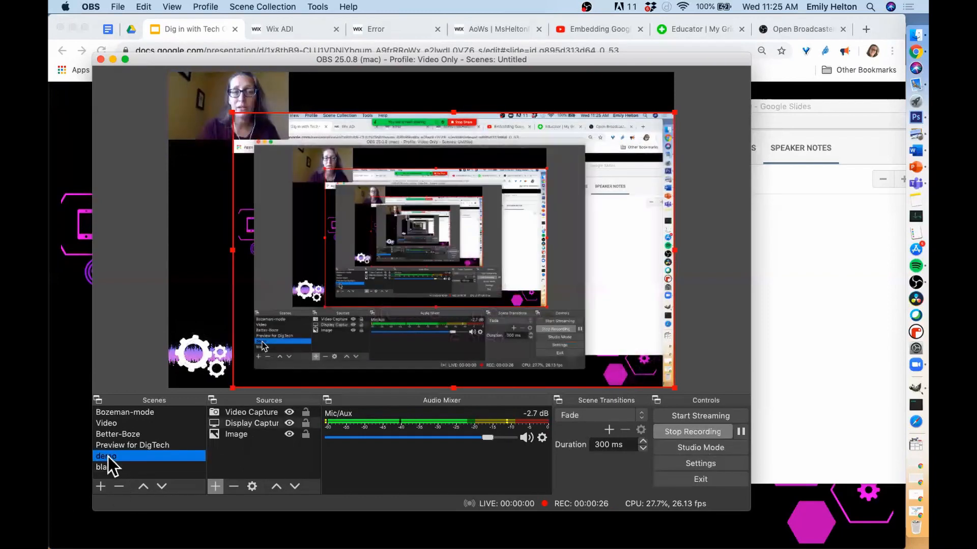
pyautogui.click(124, 443)
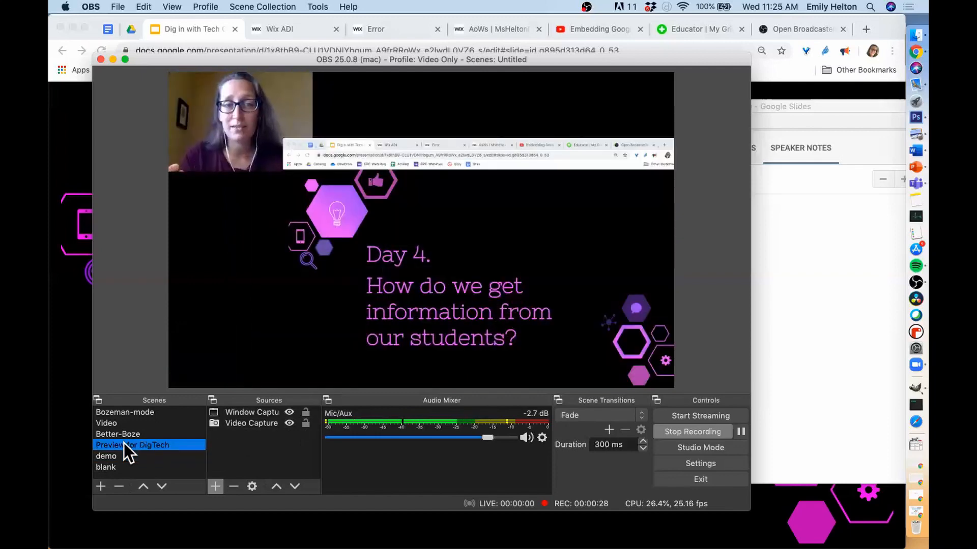
pyautogui.click(124, 433)
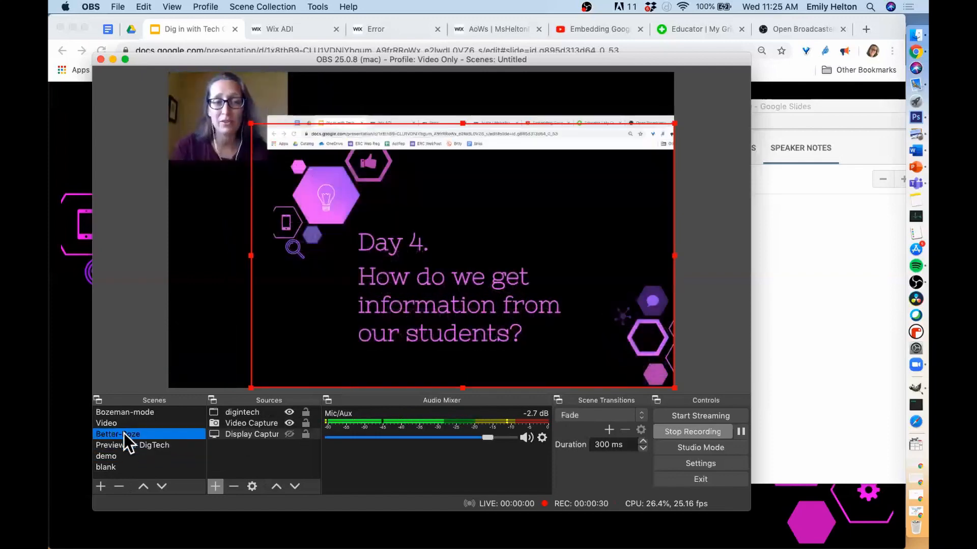
pyautogui.click(120, 423)
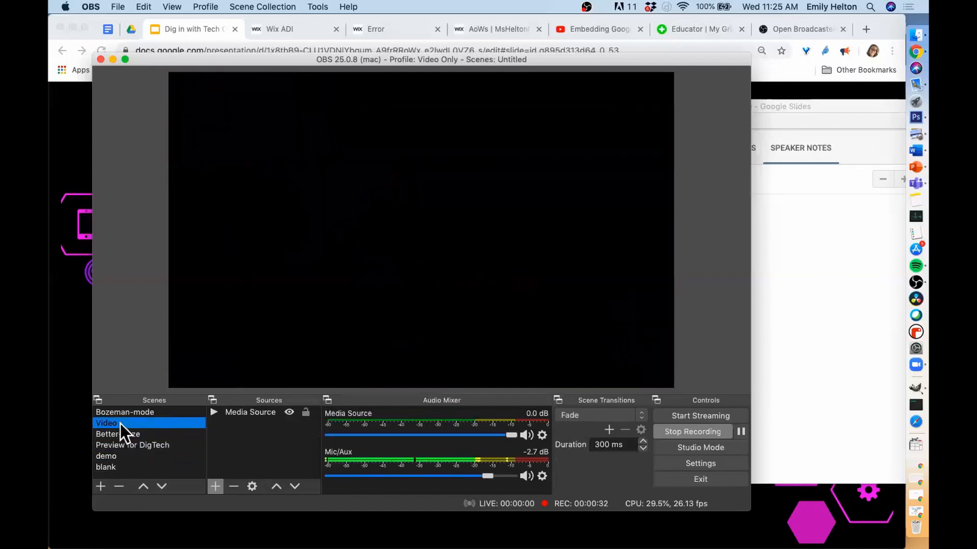
pyautogui.click(124, 411)
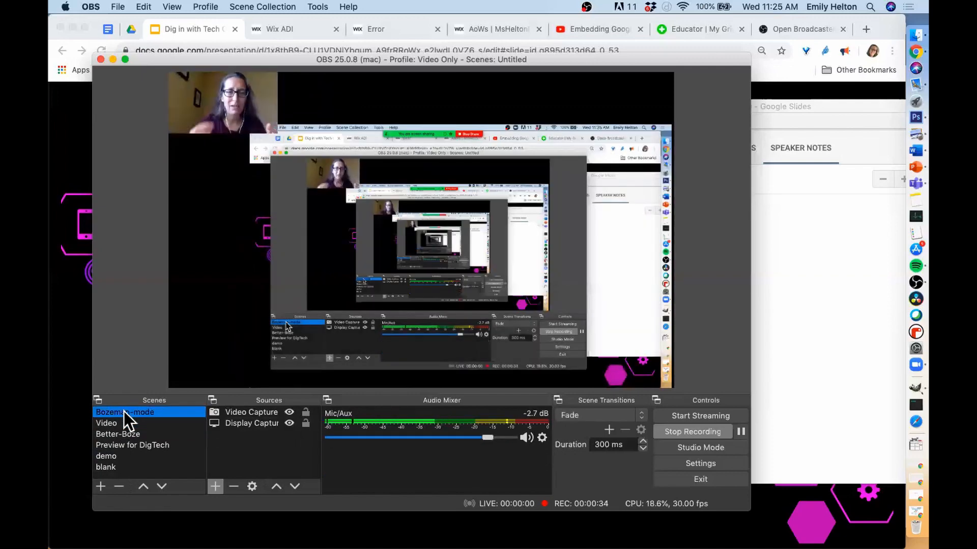
pyautogui.click(108, 466)
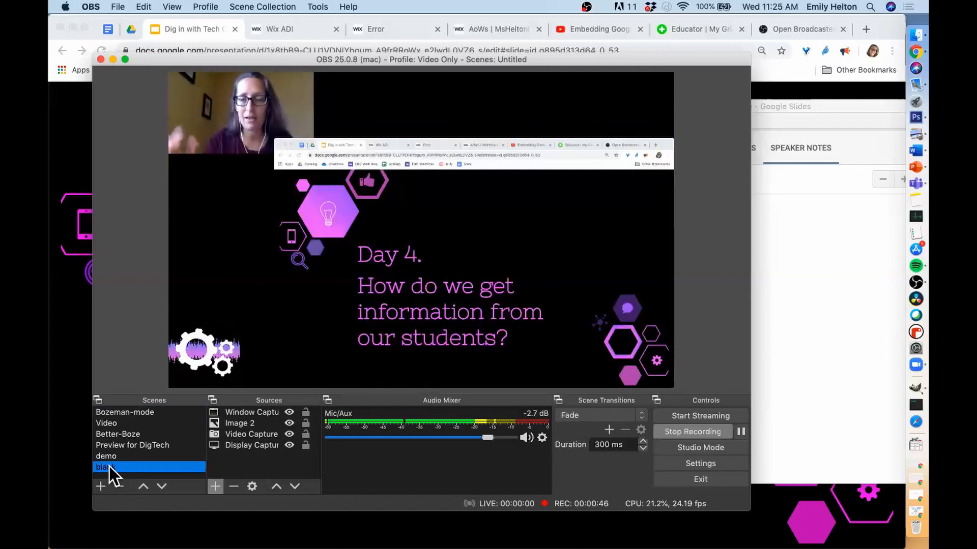
pyautogui.click(680, 433)
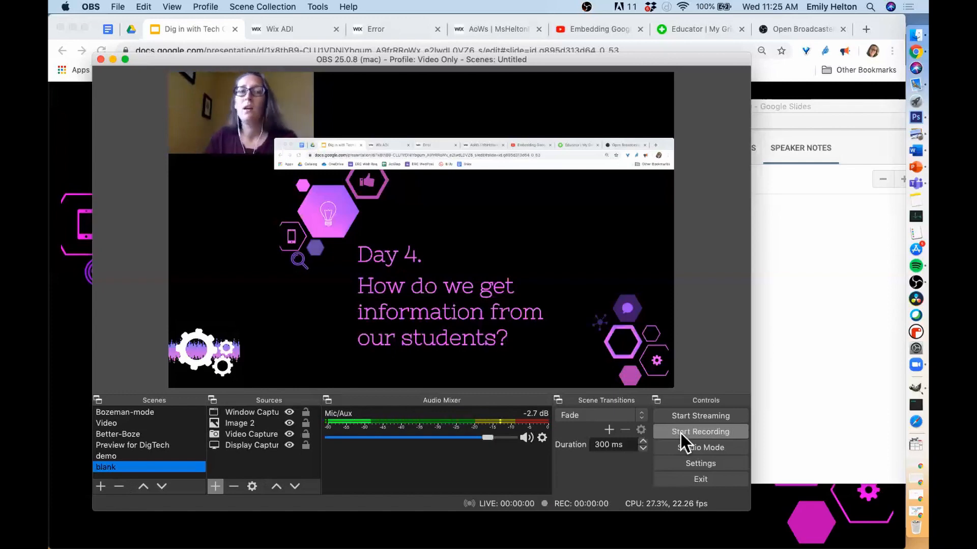
# Open Remux Recordings and browse the Movies folder for an OBS recording.
pyautogui.click(118, 7)
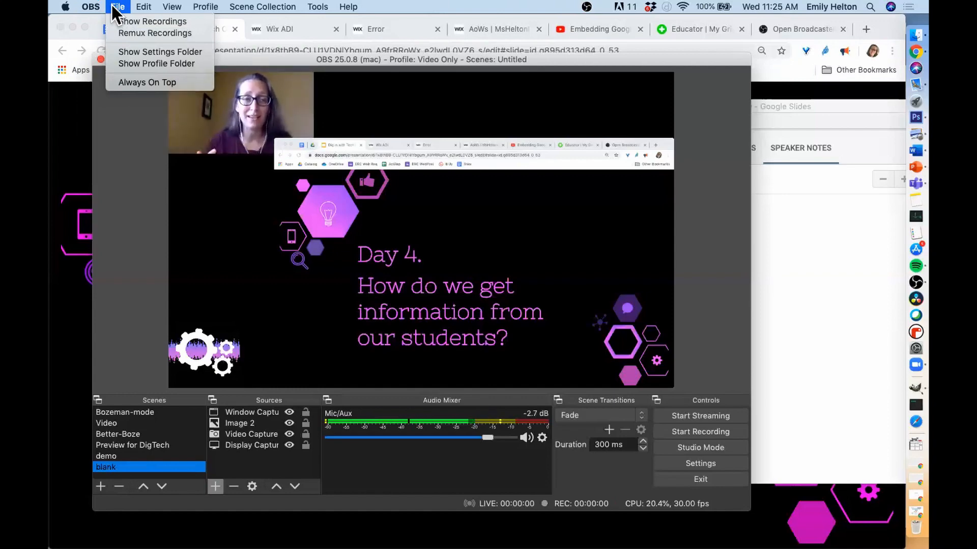
pyautogui.click(116, 7)
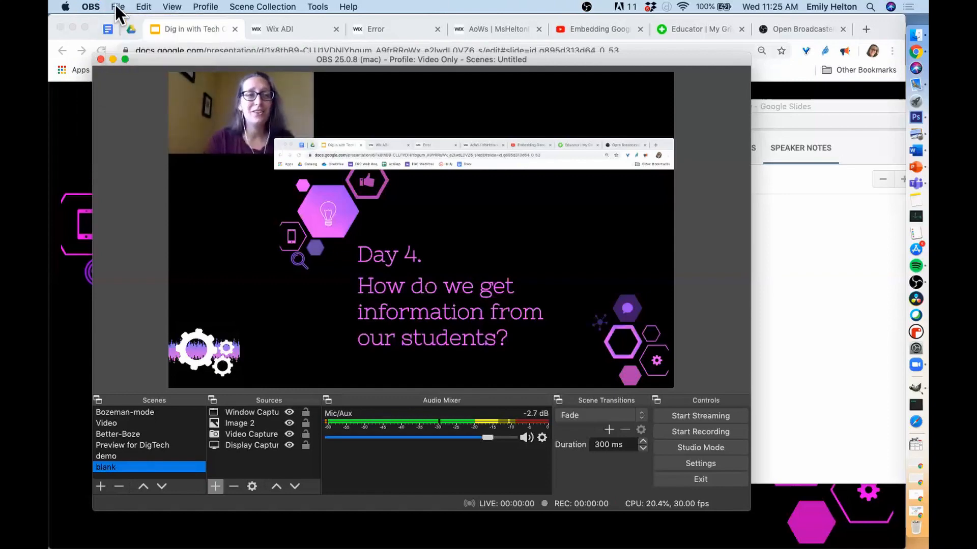
pyautogui.click(117, 6)
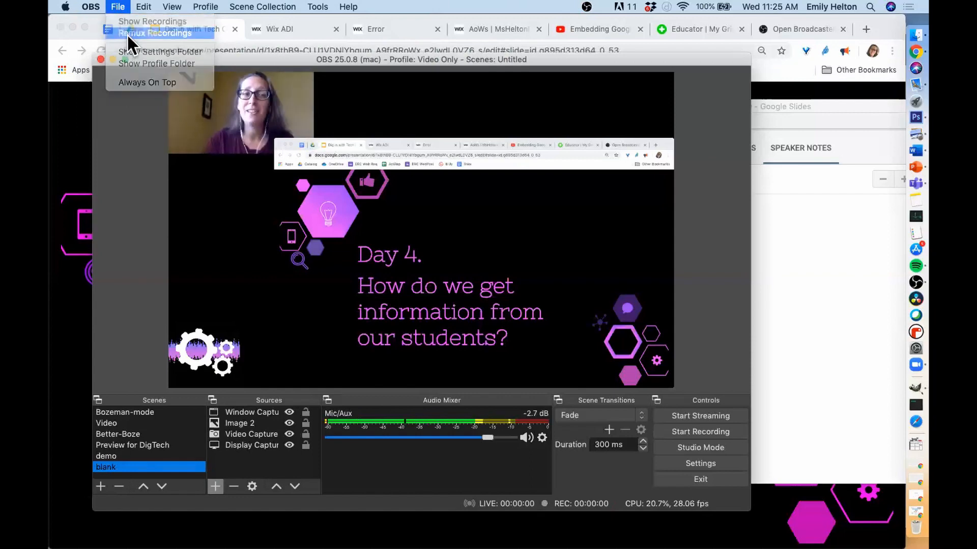
pyautogui.click(127, 34)
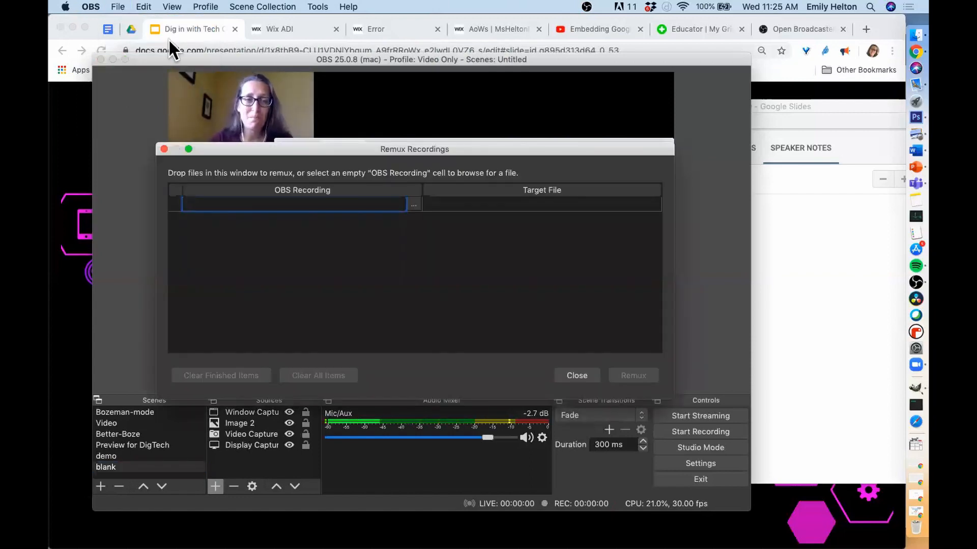
pyautogui.click(416, 205)
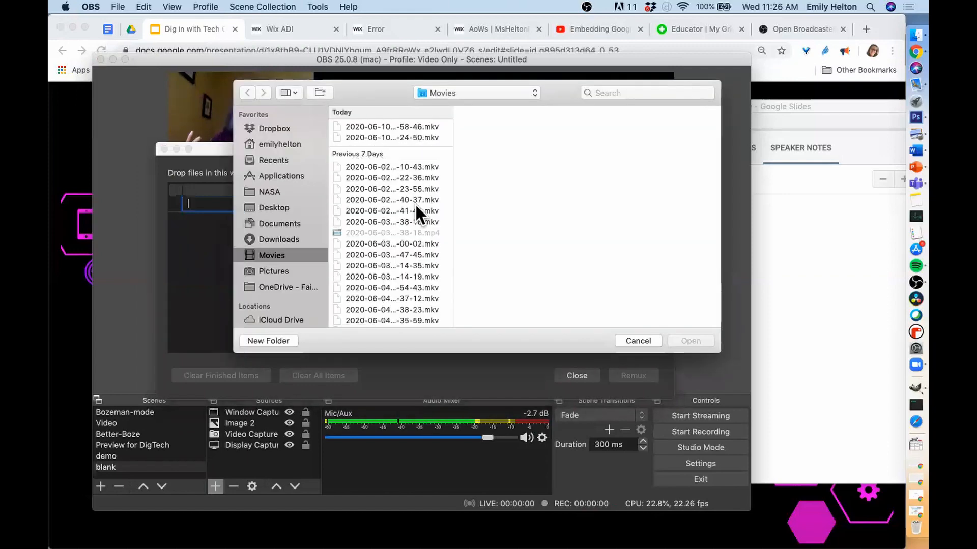
pyautogui.click(429, 137)
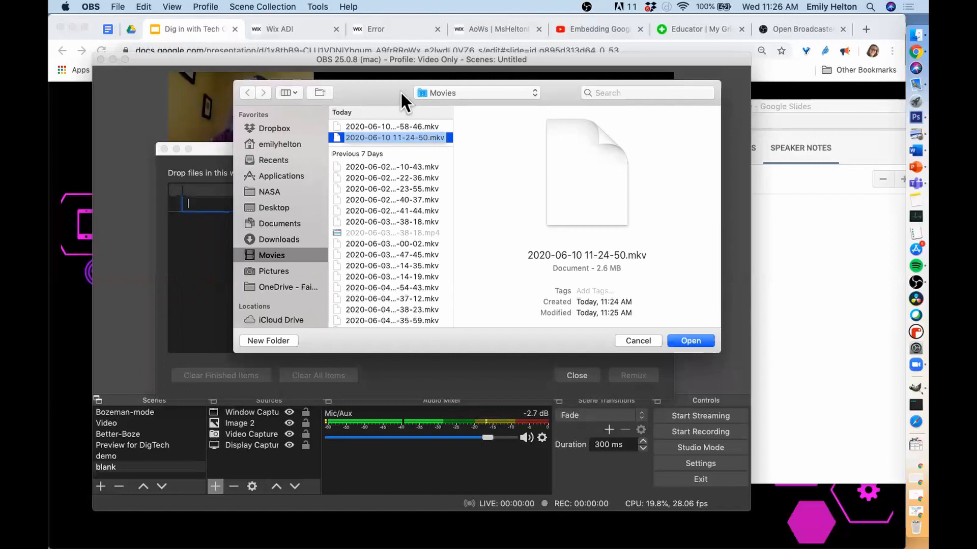
pyautogui.moveTo(401, 90); pyautogui.dragTo(487, 115)
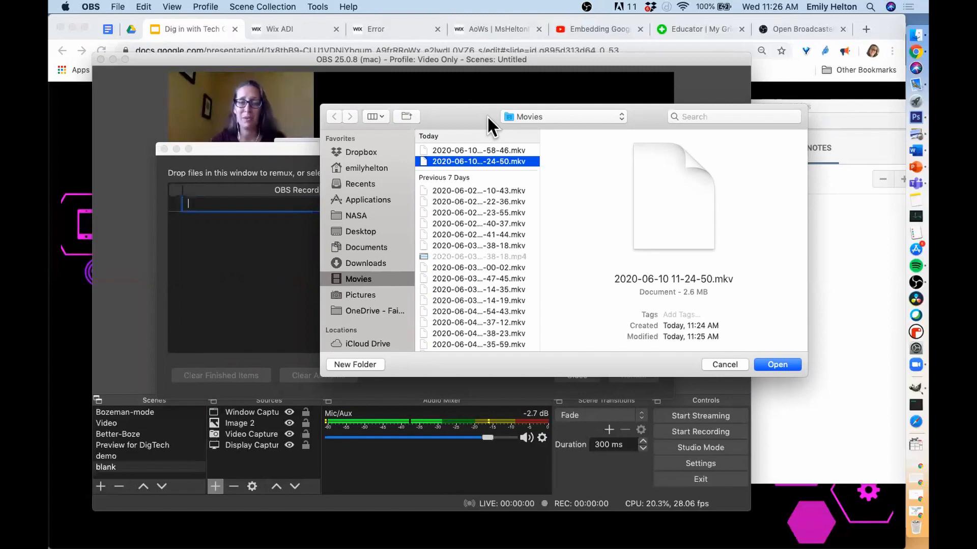
pyautogui.click(495, 151)
pyautogui.rightClick(475, 157)
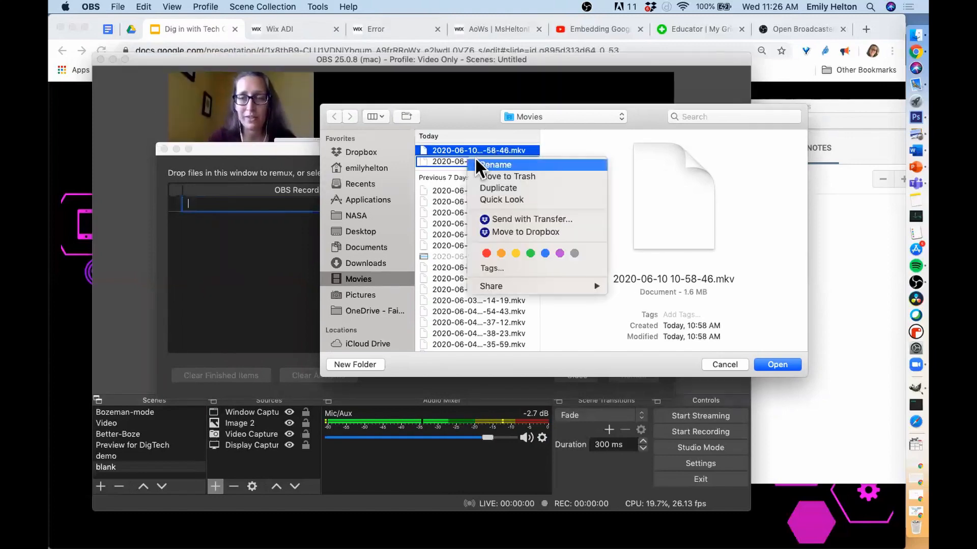
pyautogui.click(442, 157)
pyautogui.click(446, 158)
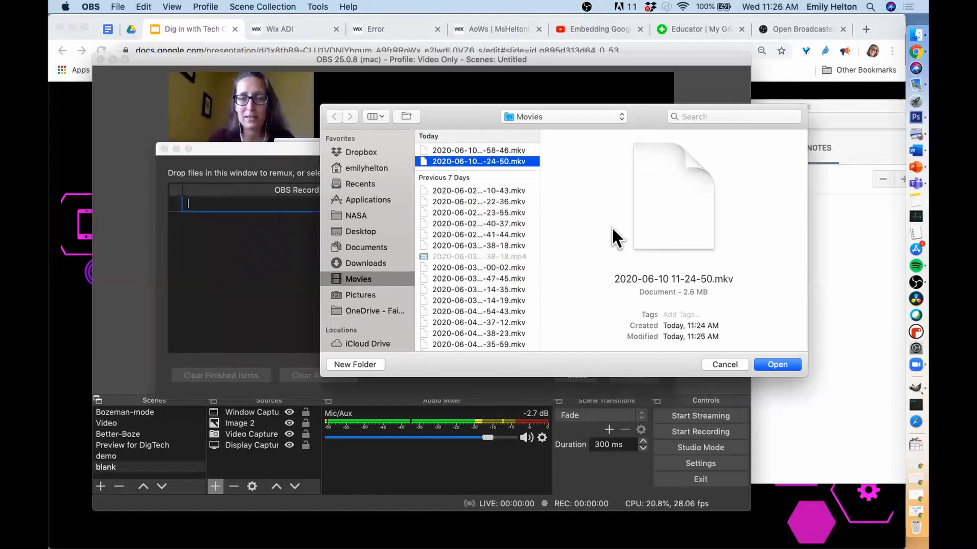
pyautogui.click(767, 364)
pyautogui.press('Escape')
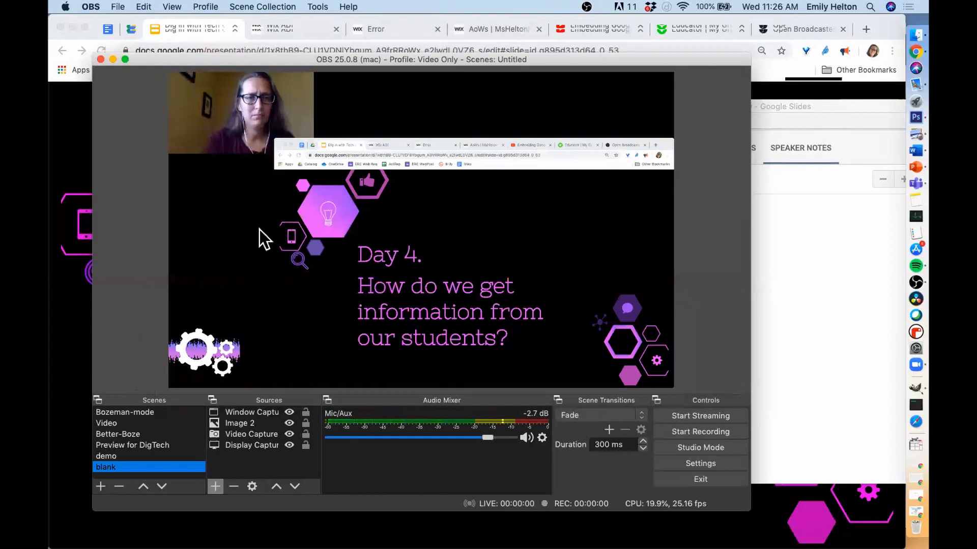
pyautogui.click(118, 7)
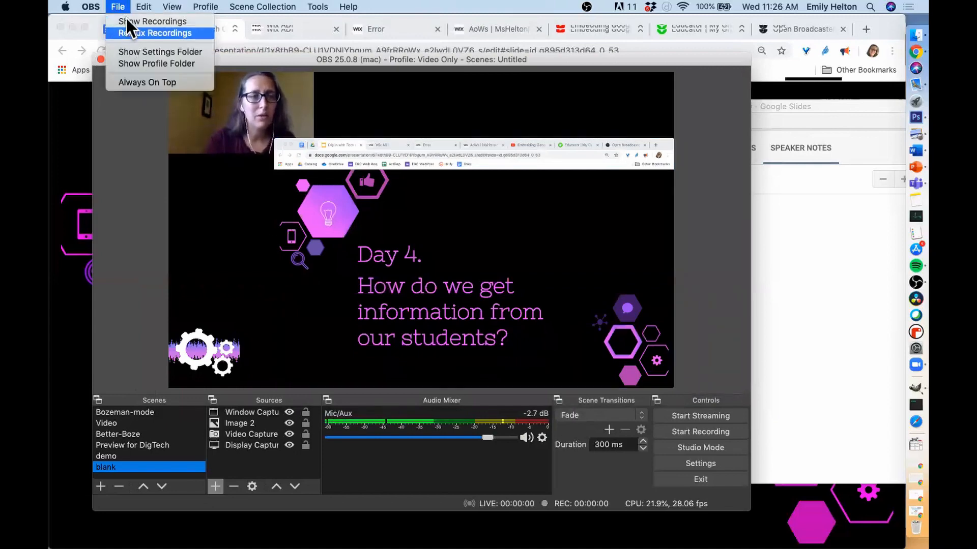
pyautogui.click(137, 32)
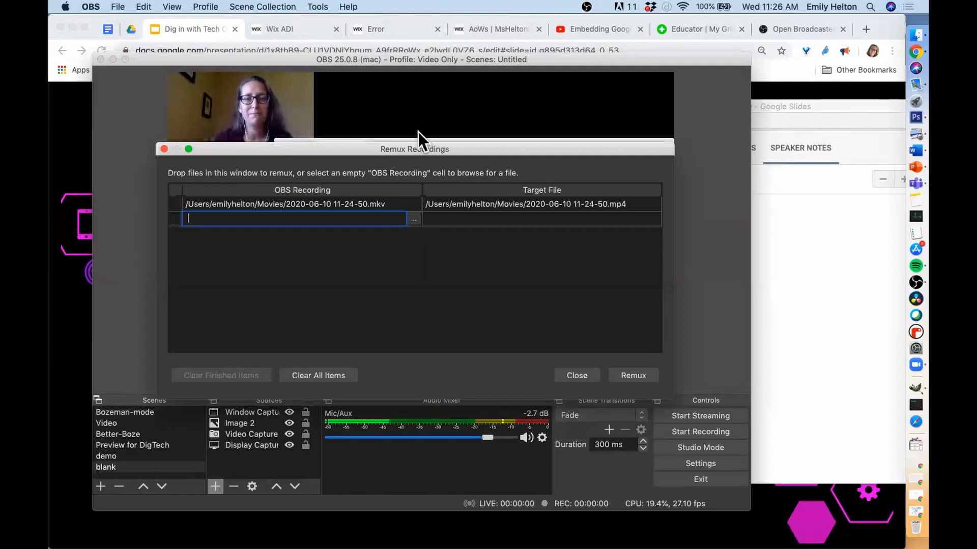
pyautogui.moveTo(417, 149); pyautogui.dragTo(451, 169)
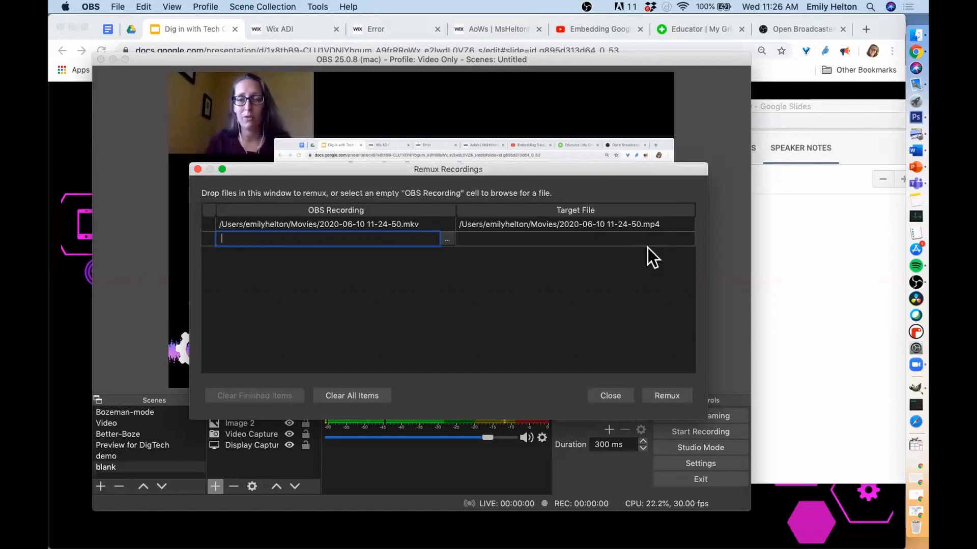
pyautogui.doubleClick(566, 225)
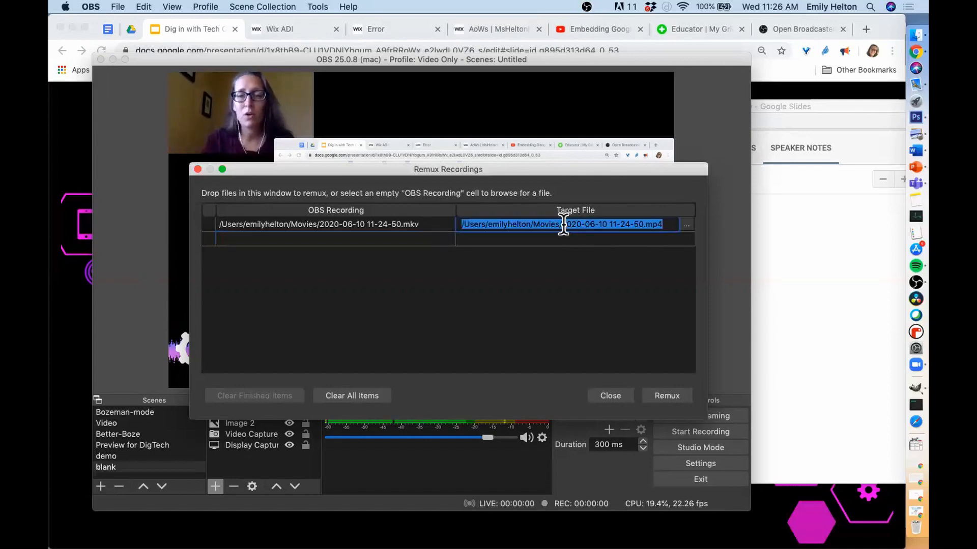
pyautogui.click(562, 224)
pyautogui.write('test_d')
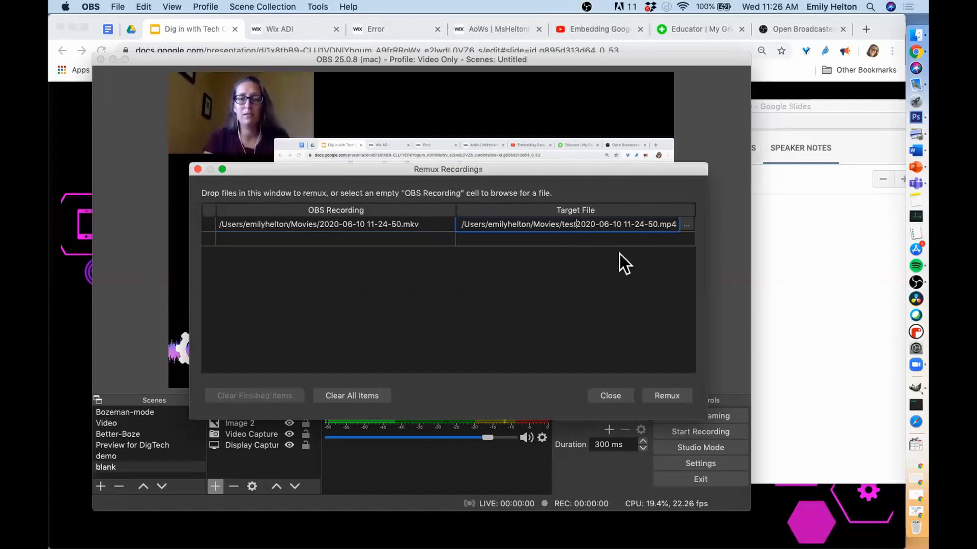
pyautogui.write('elete')
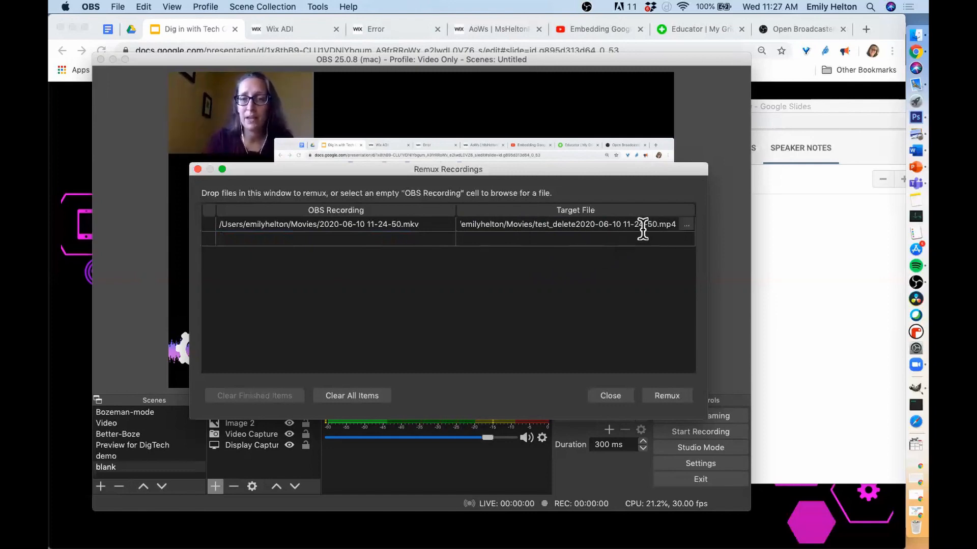
pyautogui.click(656, 395)
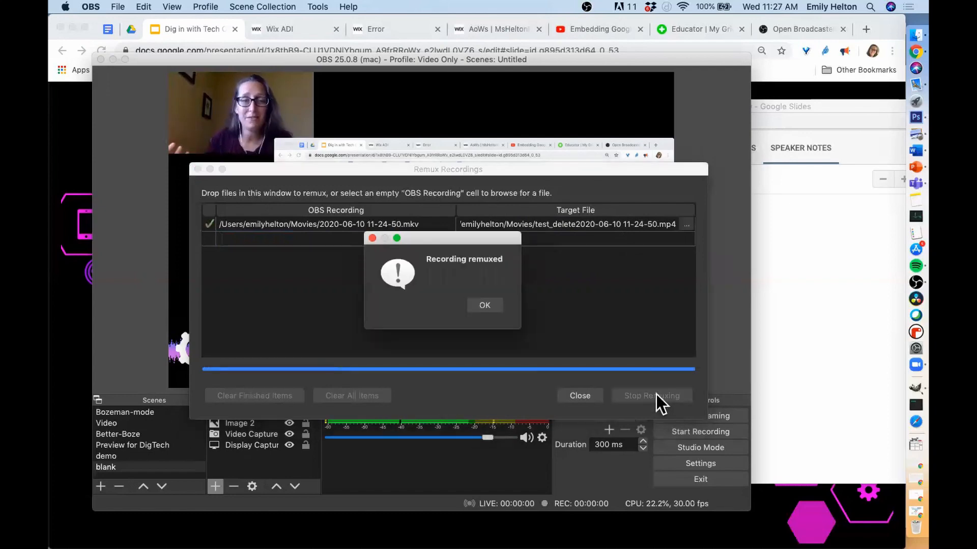
pyautogui.click(481, 305)
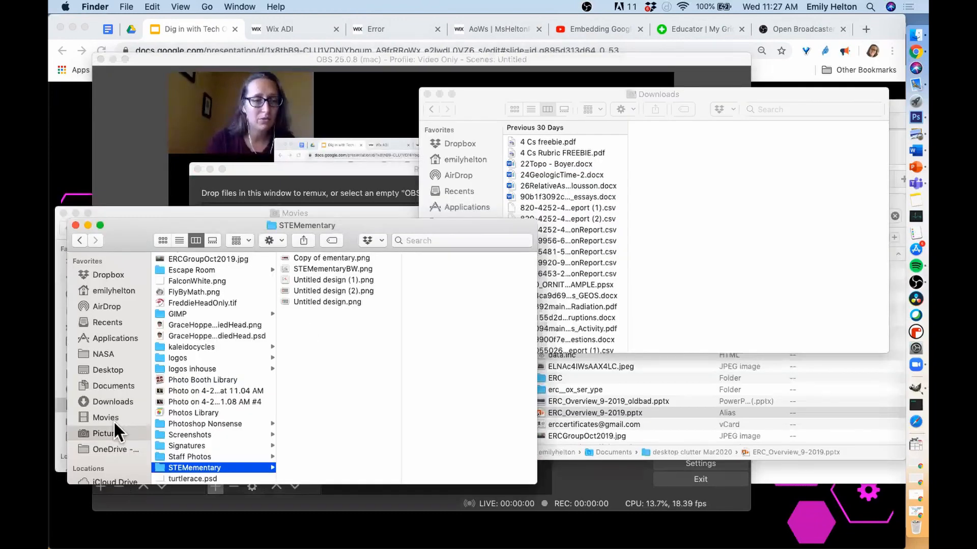
pyautogui.click(113, 421)
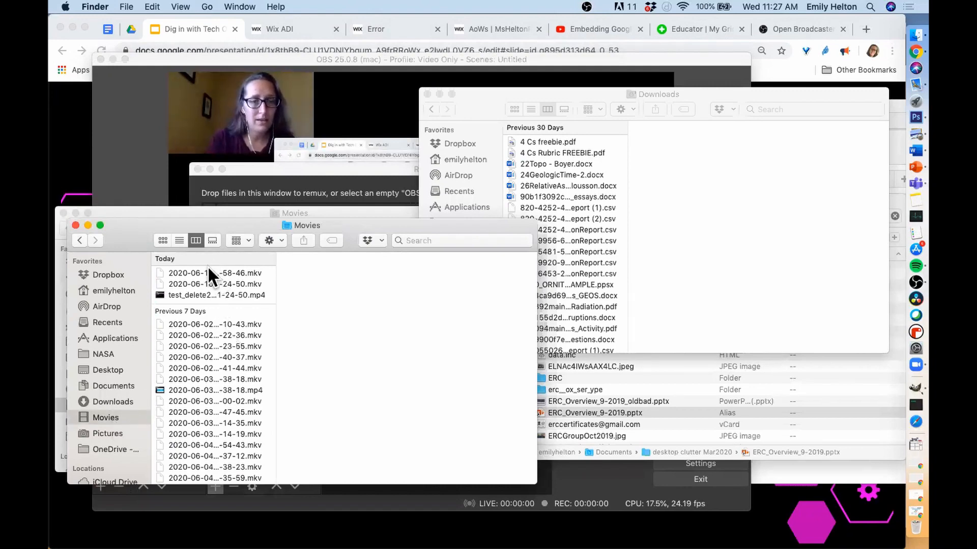
pyautogui.click(206, 295)
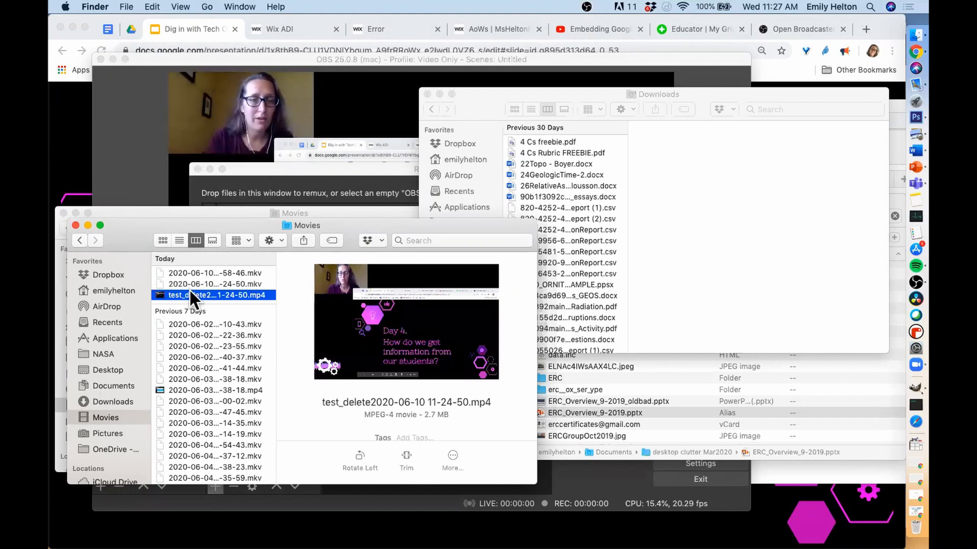
pyautogui.doubleClick(190, 294)
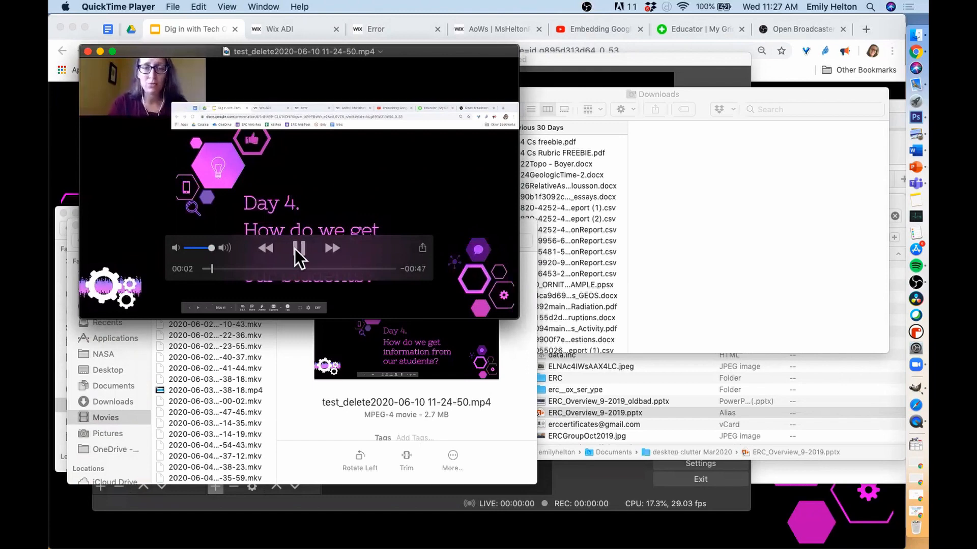
pyautogui.click(88, 52)
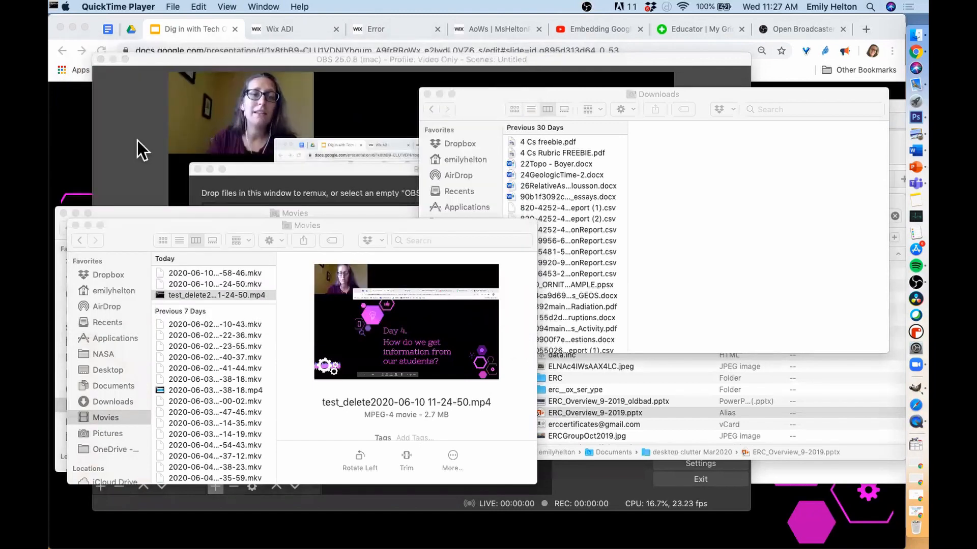
pyautogui.click(138, 141)
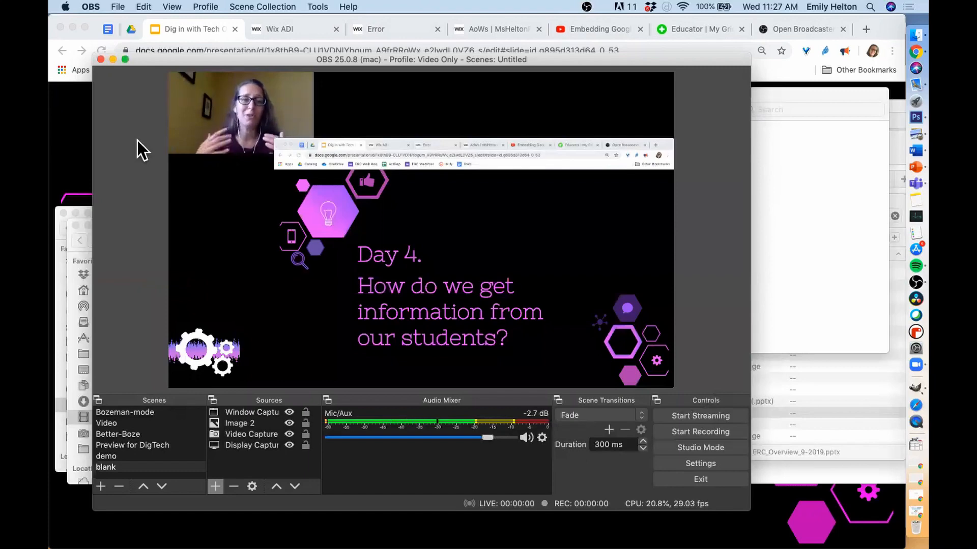
# Turn on Studio Mode to view the Preview and Program panes side by side, and turn it off again.
pyautogui.click(119, 7)
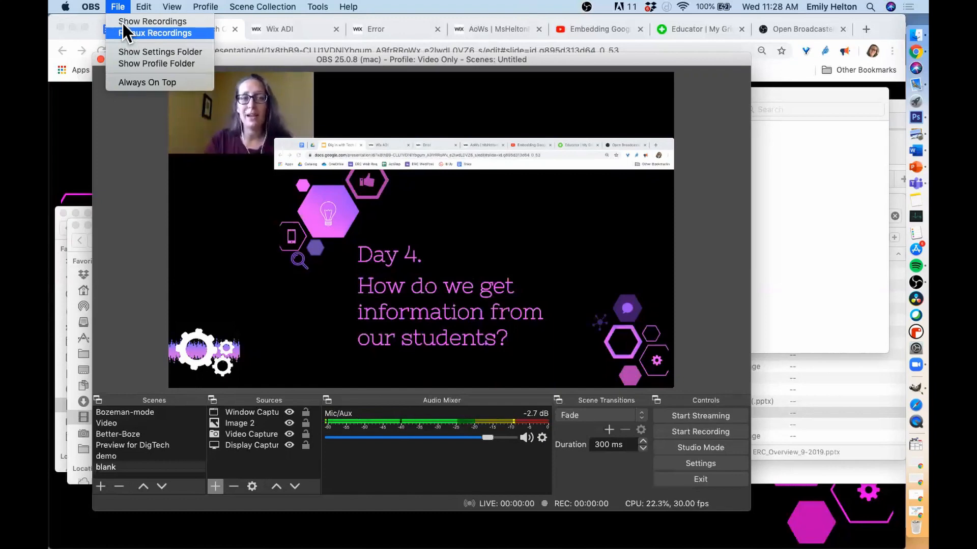
pyautogui.click(119, 9)
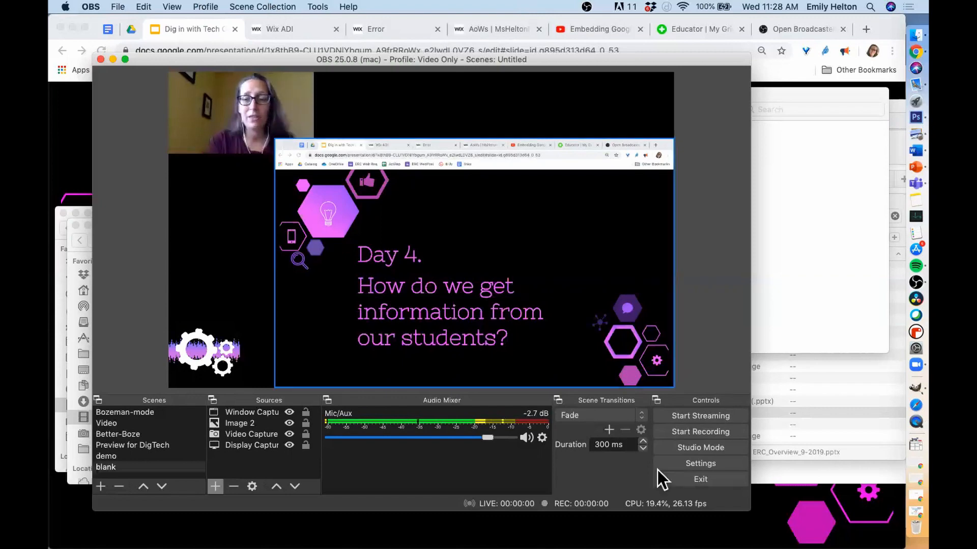
pyautogui.click(688, 447)
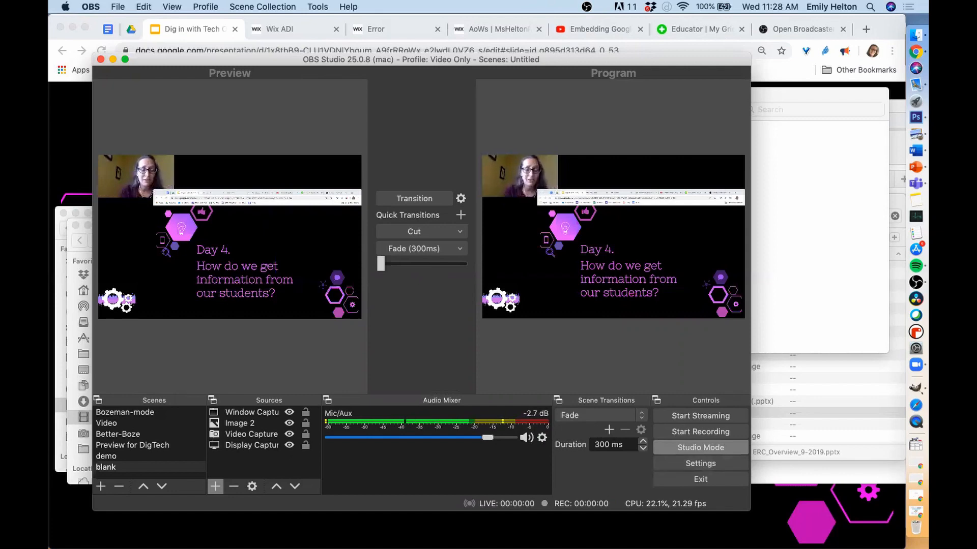
pyautogui.click(688, 443)
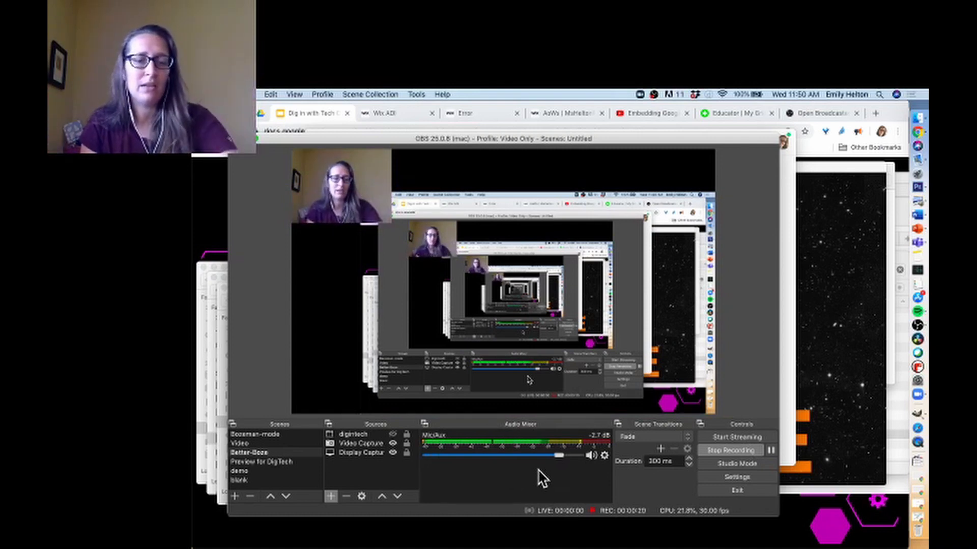
# Switch to Zoom, start the personal meeting, join it with computer audio, and turn on the camera video.
pyautogui.press('super+Tab')
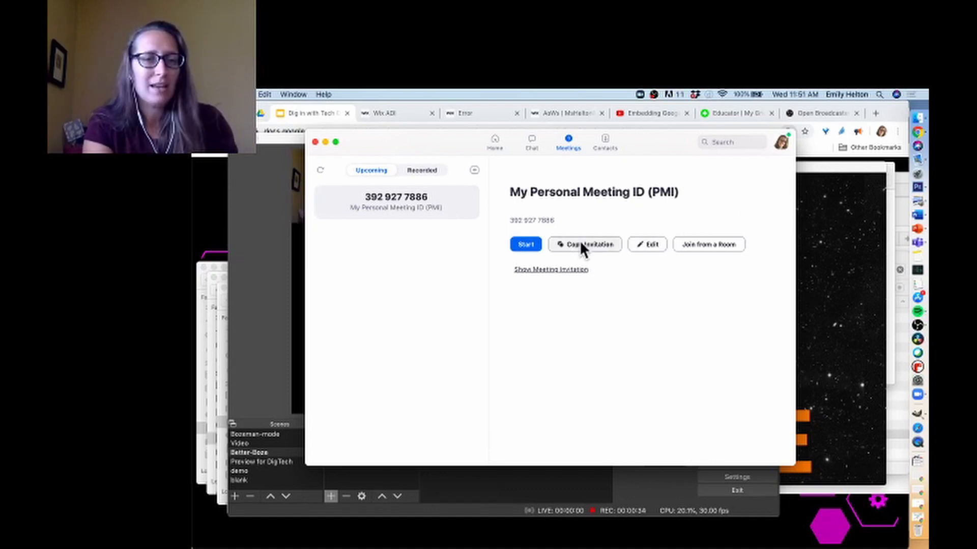
pyautogui.click(523, 245)
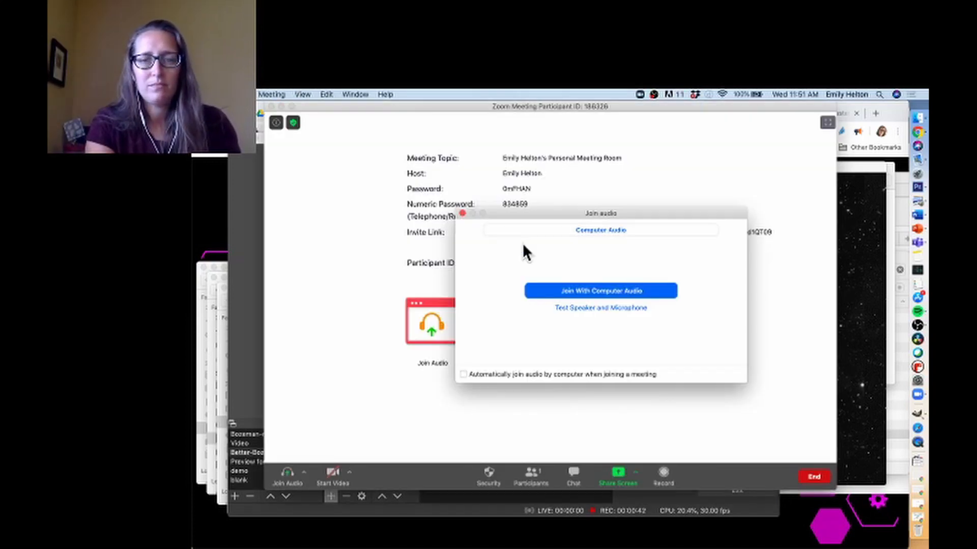
pyautogui.click(553, 291)
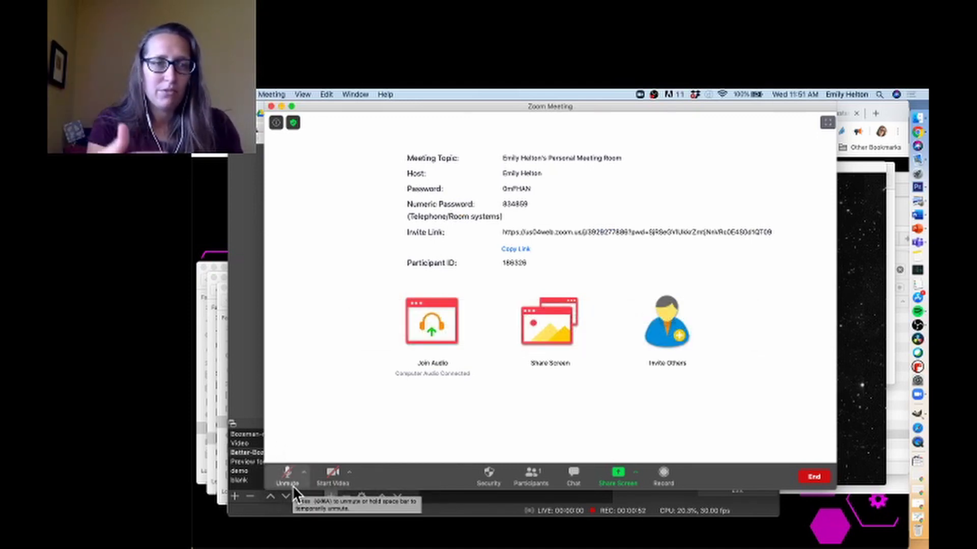
pyautogui.click(330, 475)
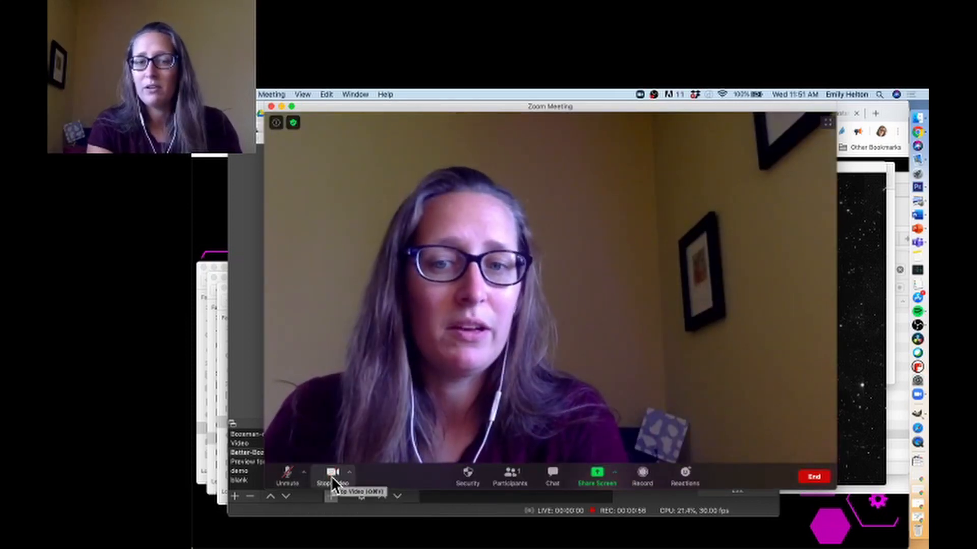
# Share the Microsoft PowerPoint slide show window in the Zoom meeting.
pyautogui.click(606, 474)
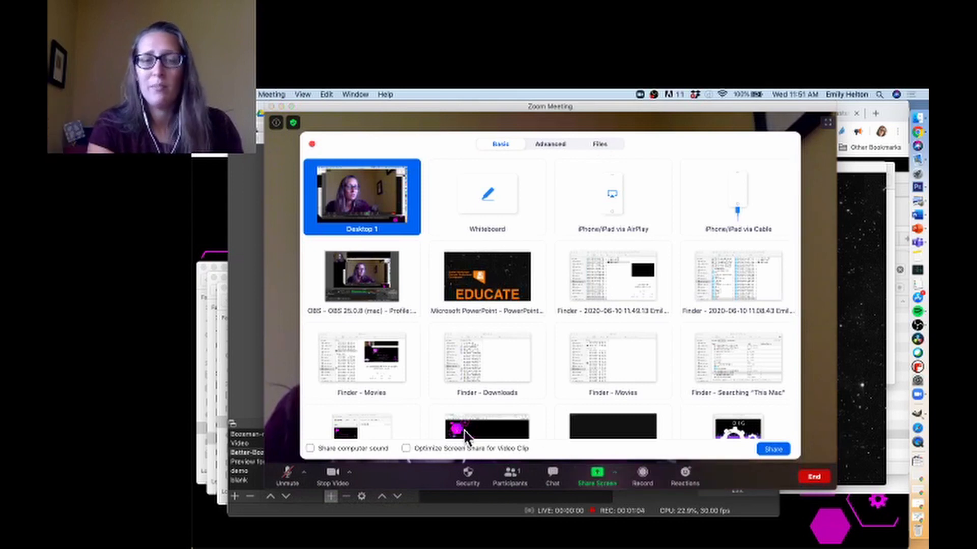
pyautogui.click(483, 294)
pyautogui.click(773, 448)
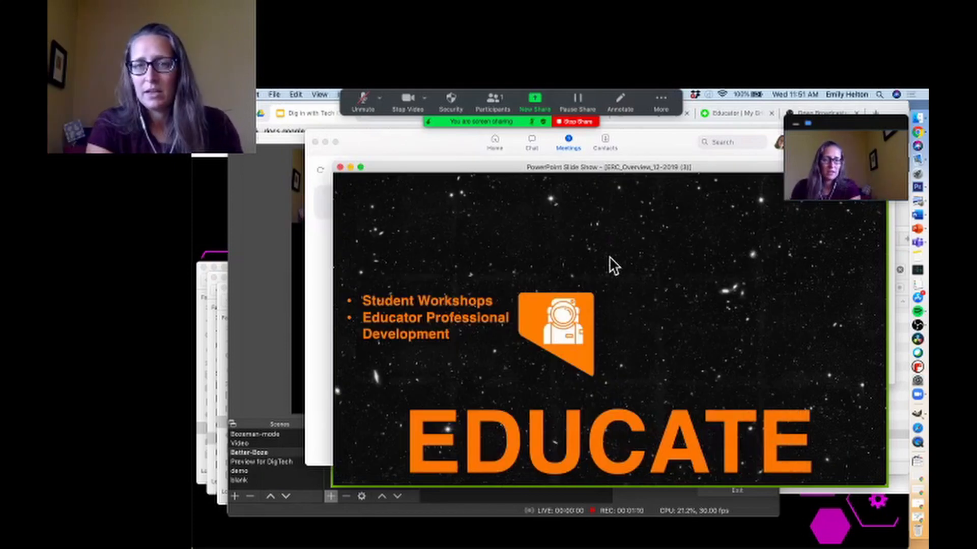
# Reposition the shared slide show window and place the floating video panel over the slide's upper-right corner.
pyautogui.moveTo(639, 167); pyautogui.dragTo(578, 163)
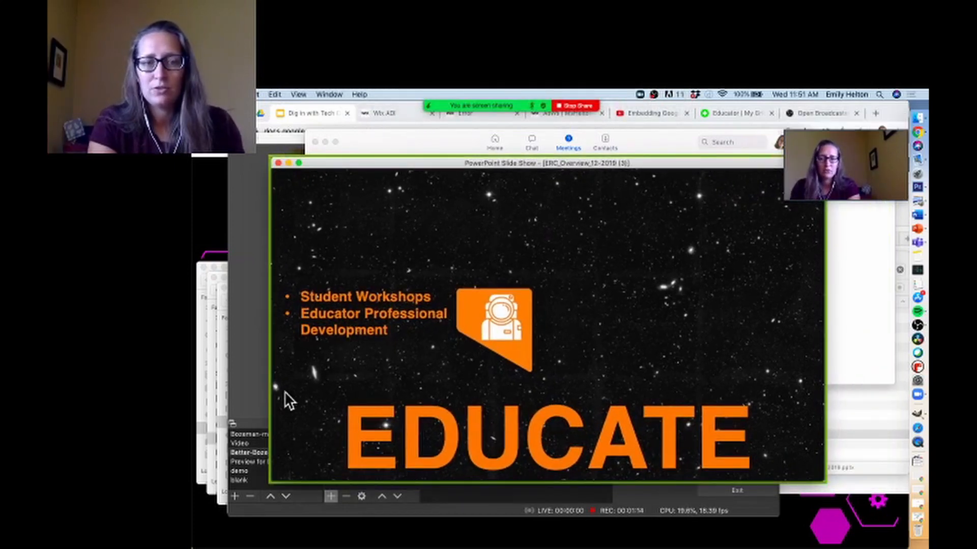
pyautogui.moveTo(894, 122)
pyautogui.moveTo(871, 126); pyautogui.dragTo(768, 195)
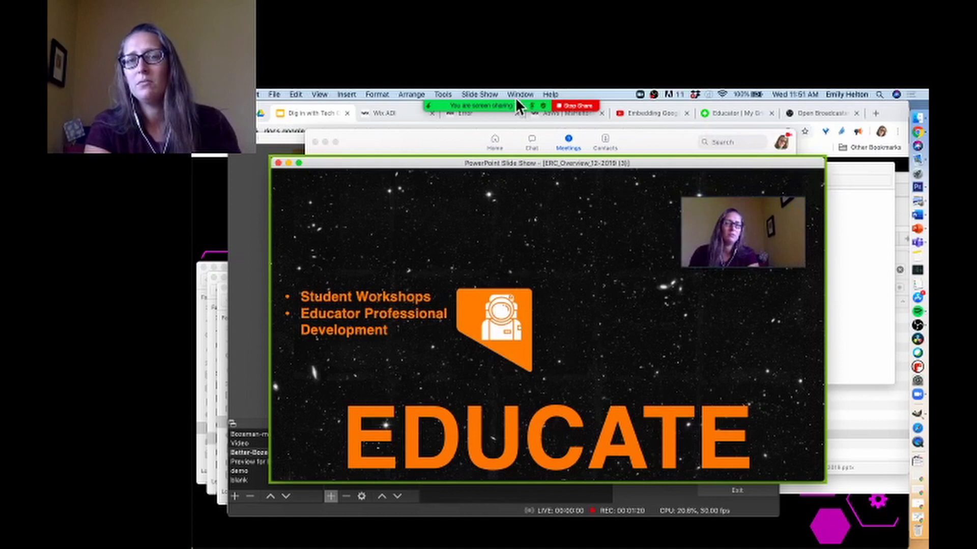
pyautogui.moveTo(561, 105)
pyautogui.click(664, 109)
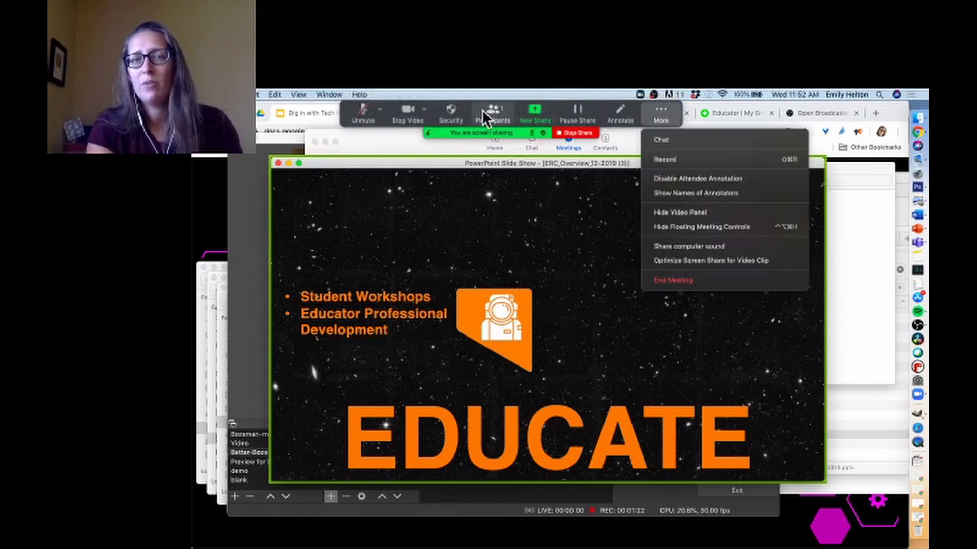
pyautogui.click(493, 112)
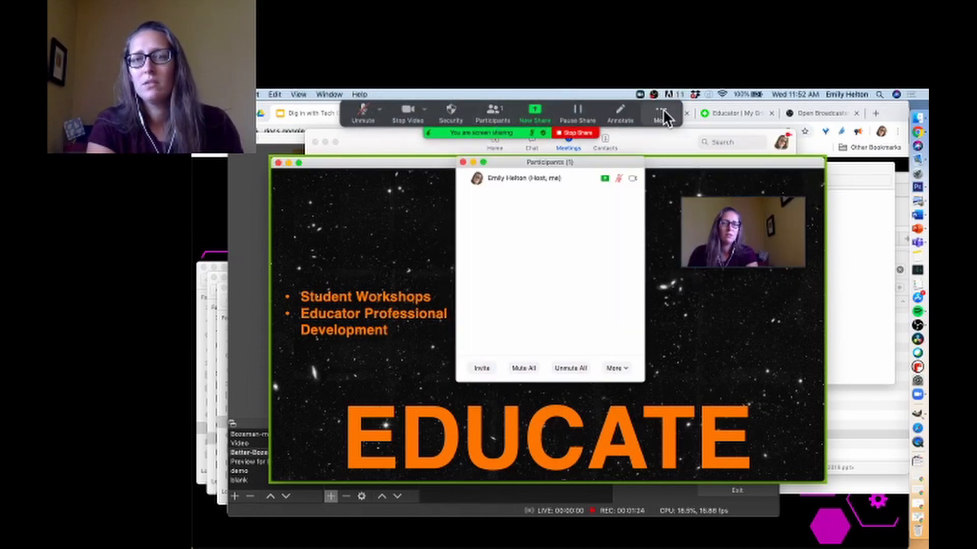
pyautogui.click(463, 162)
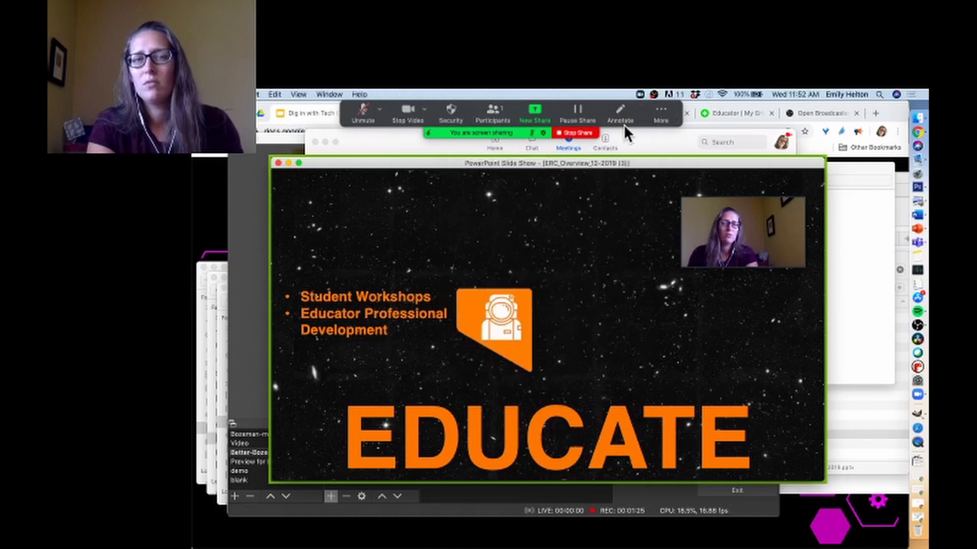
# Hide the meeting's video panel during the screen share and show it again.
pyautogui.click(658, 113)
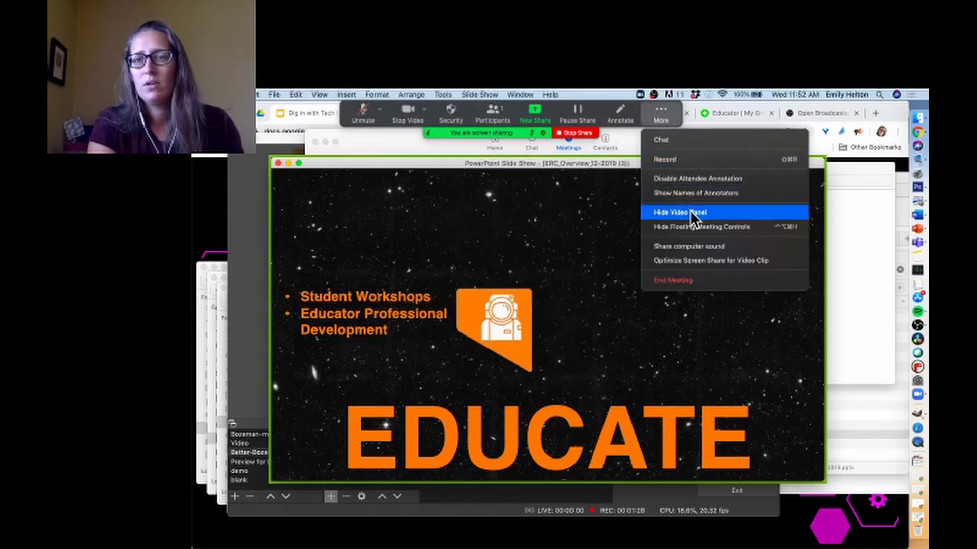
pyautogui.click(690, 211)
pyautogui.click(663, 107)
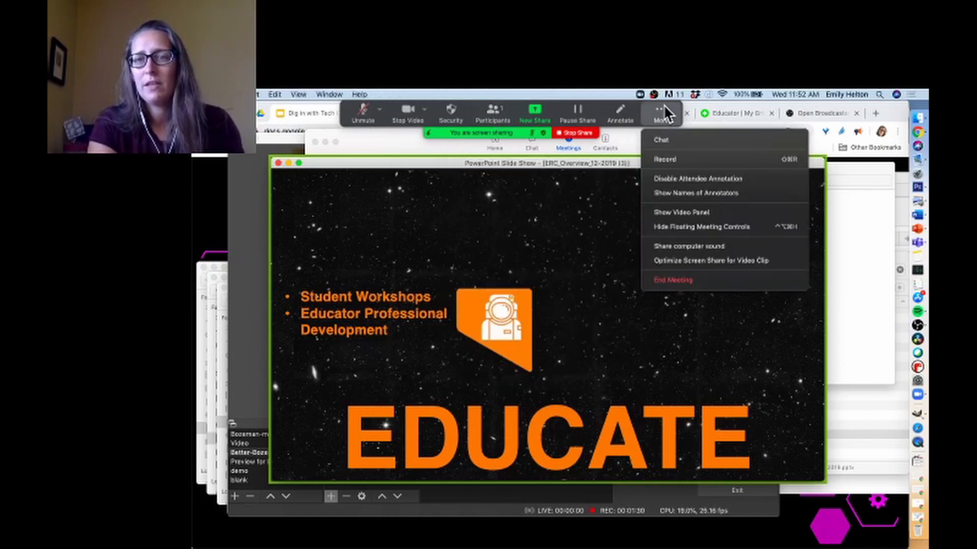
pyautogui.click(682, 212)
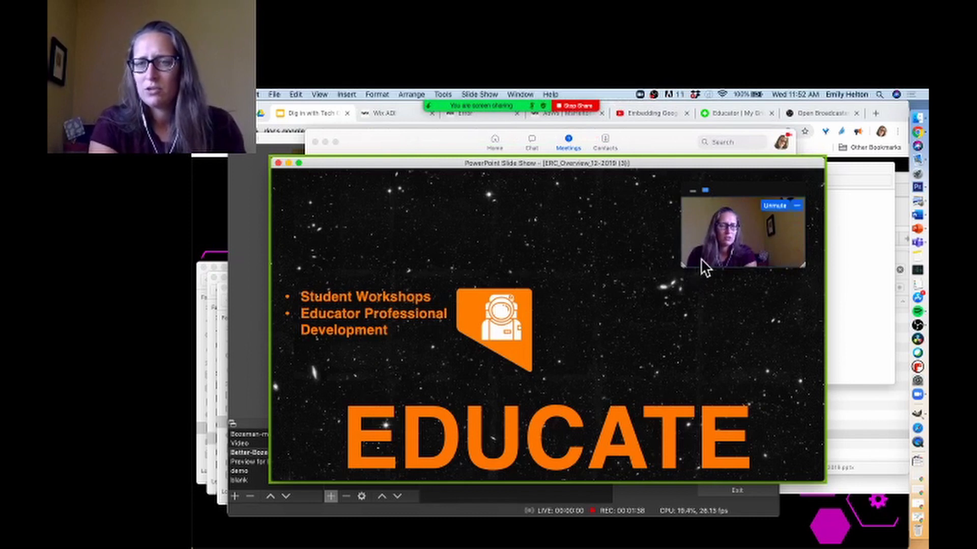
# Try resizing the video panel, move it slightly lower on the slide, collapse it to the talking bar, and restore the thumbnail.
pyautogui.moveTo(681, 266); pyautogui.dragTo(789, 215)
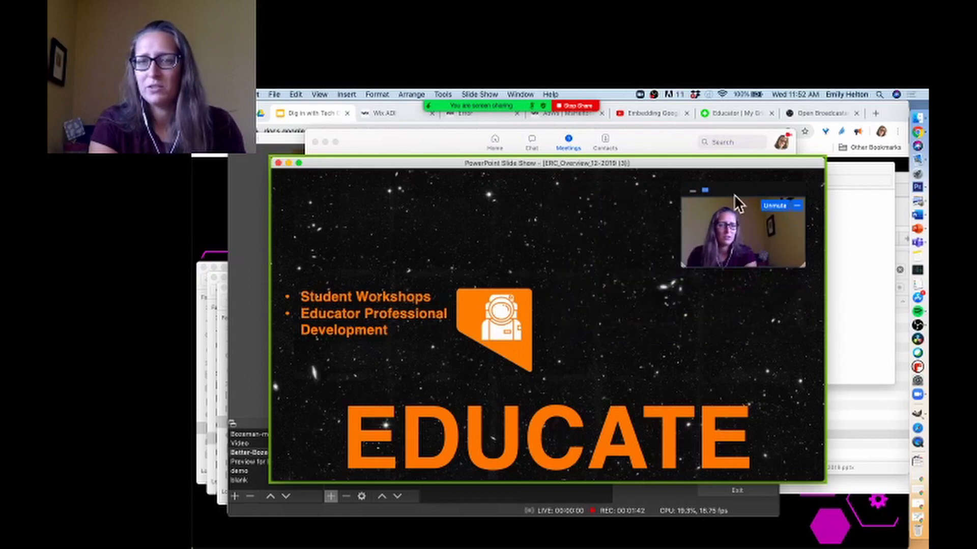
pyautogui.moveTo(734, 193); pyautogui.dragTo(716, 216)
pyautogui.click(692, 179)
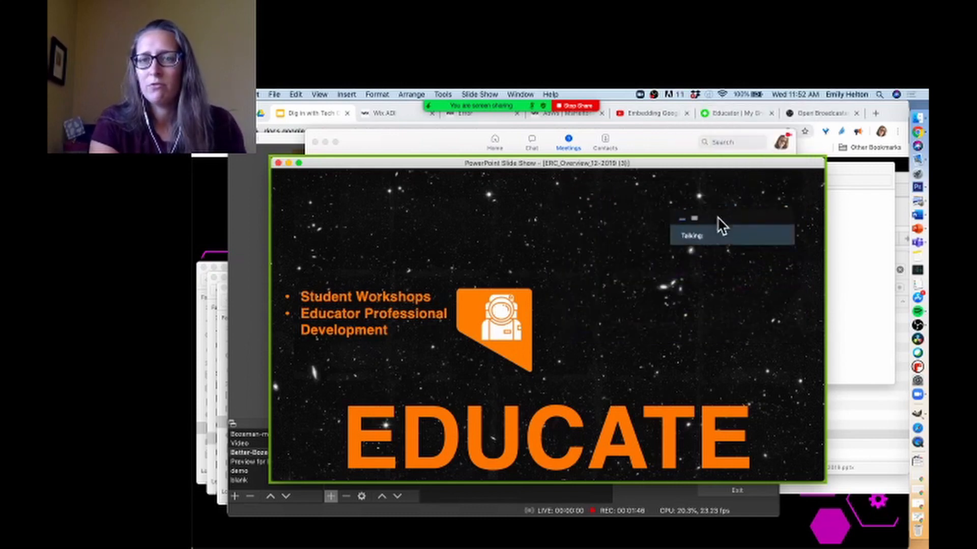
pyautogui.click(703, 206)
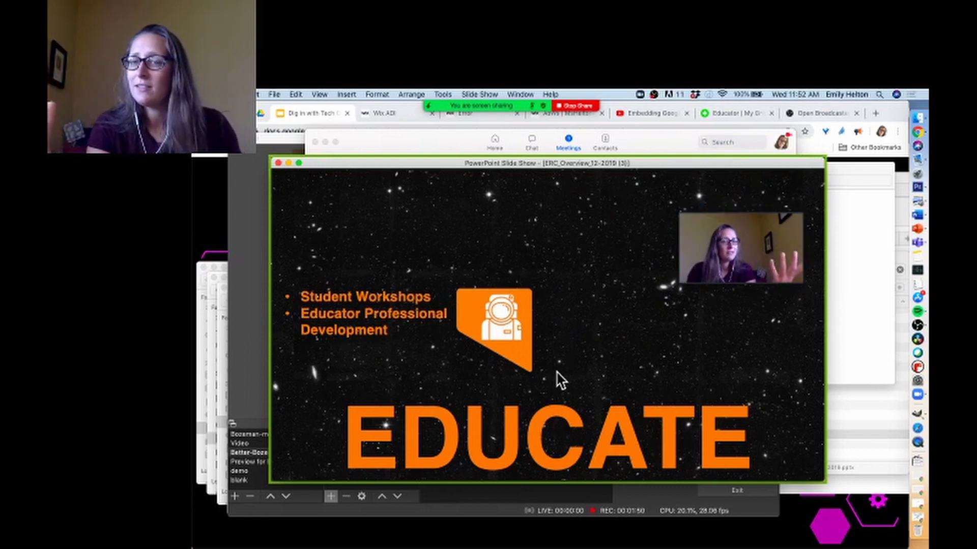
pyautogui.moveTo(502, 89)
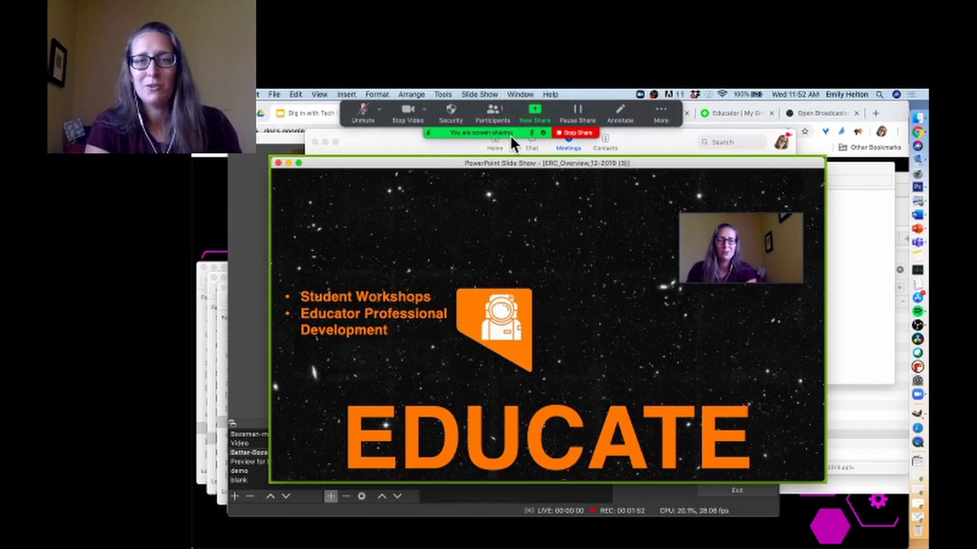
# Start recording the Zoom meeting during the screen share, unmuting the microphone so that audio is captured.
pyautogui.click(667, 109)
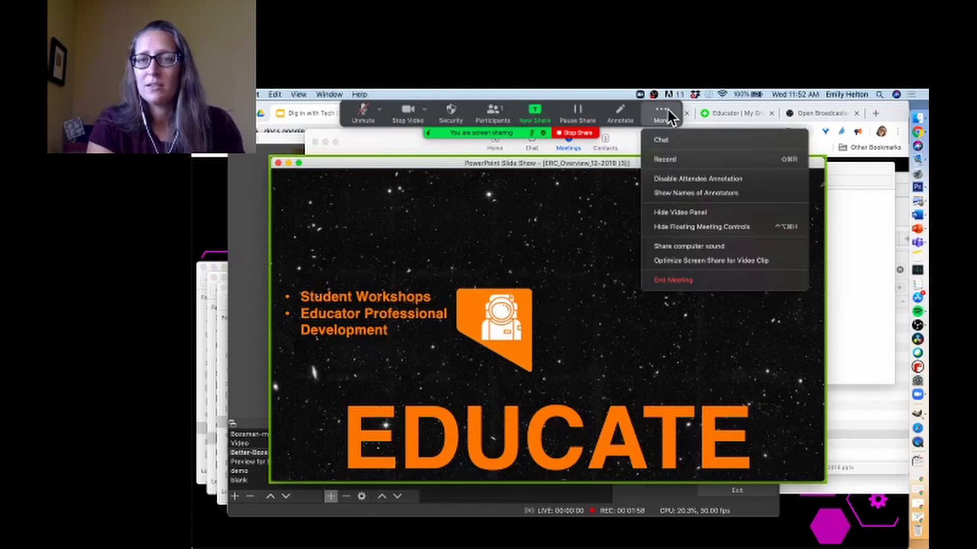
pyautogui.click(682, 159)
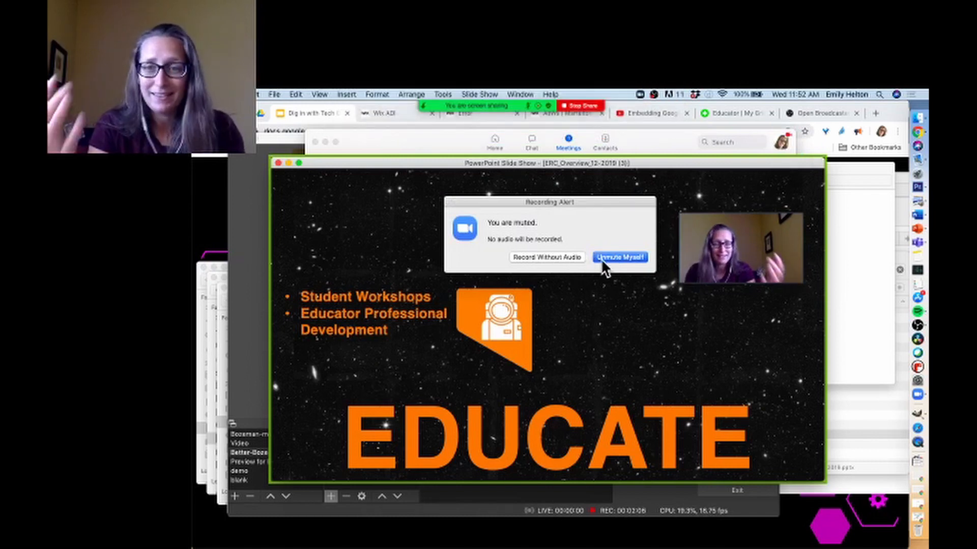
pyautogui.click(605, 258)
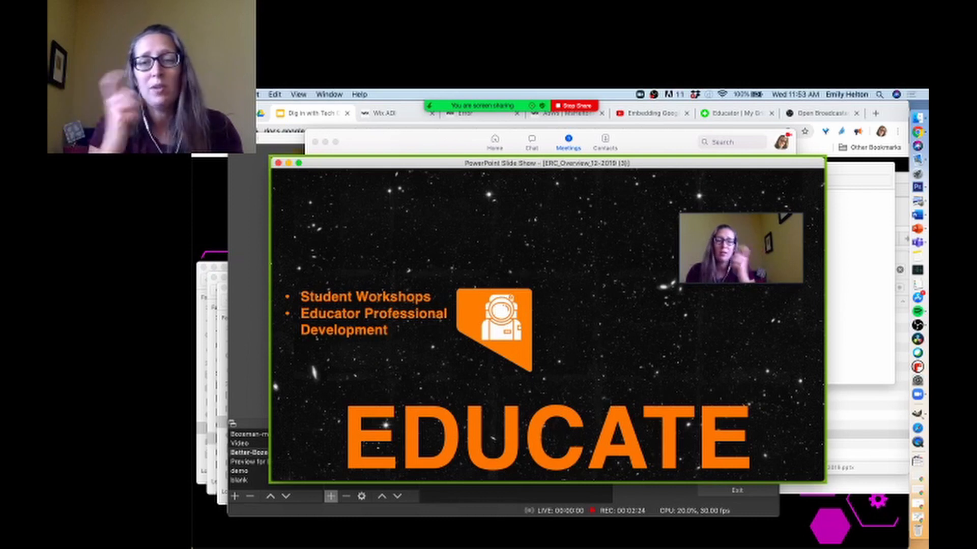
# Stop the meeting recording and end the Zoom meeting so the recording gets converted.
pyautogui.moveTo(527, 92)
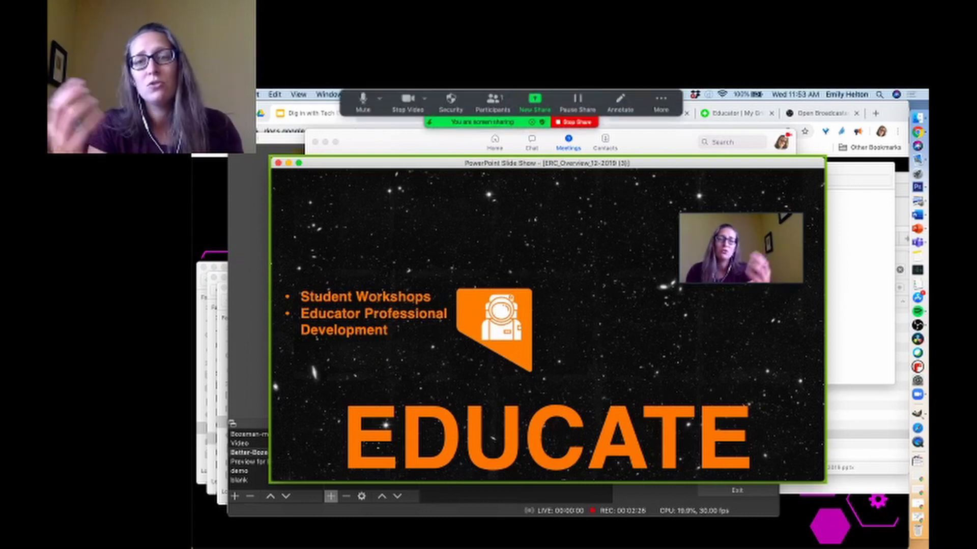
pyautogui.click(660, 111)
pyautogui.click(668, 173)
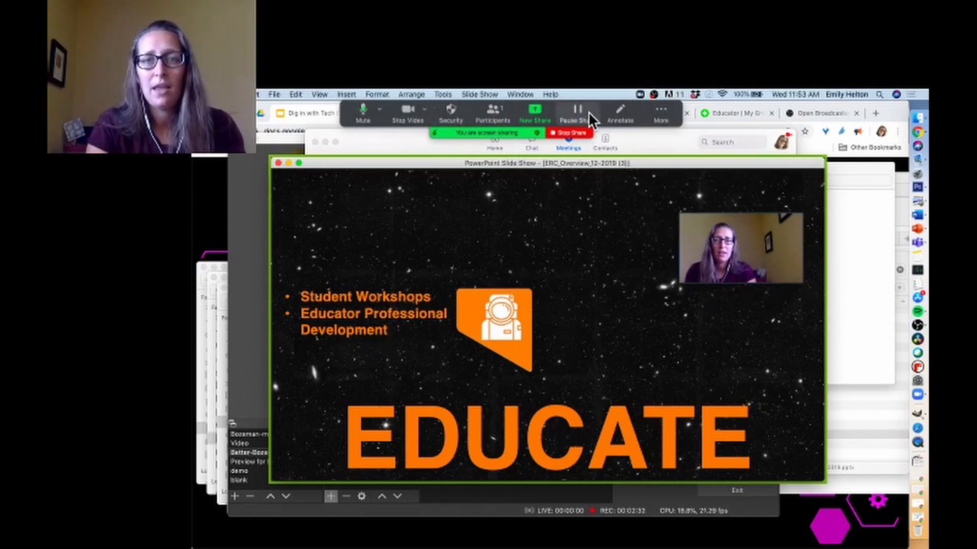
pyautogui.click(659, 111)
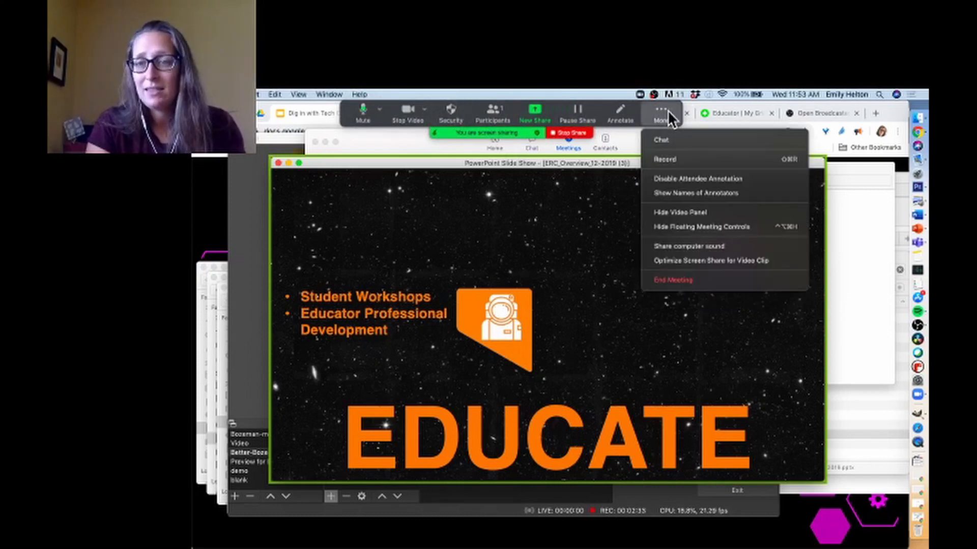
pyautogui.click(667, 280)
pyautogui.click(589, 300)
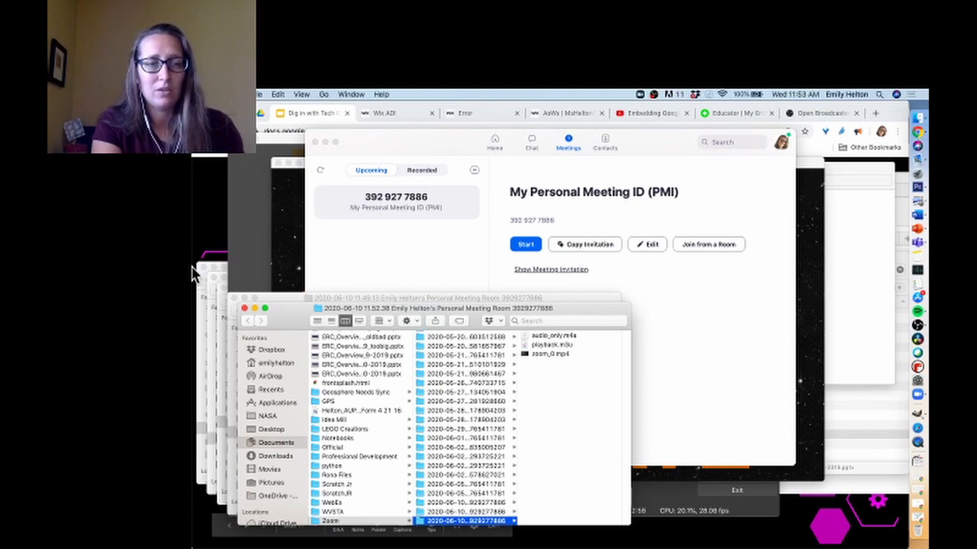
# Open the recorded zoom_0.mp4 from the meeting's recording folder, play it to review the slide and webcam layout, and pause it.
pyautogui.click(553, 354)
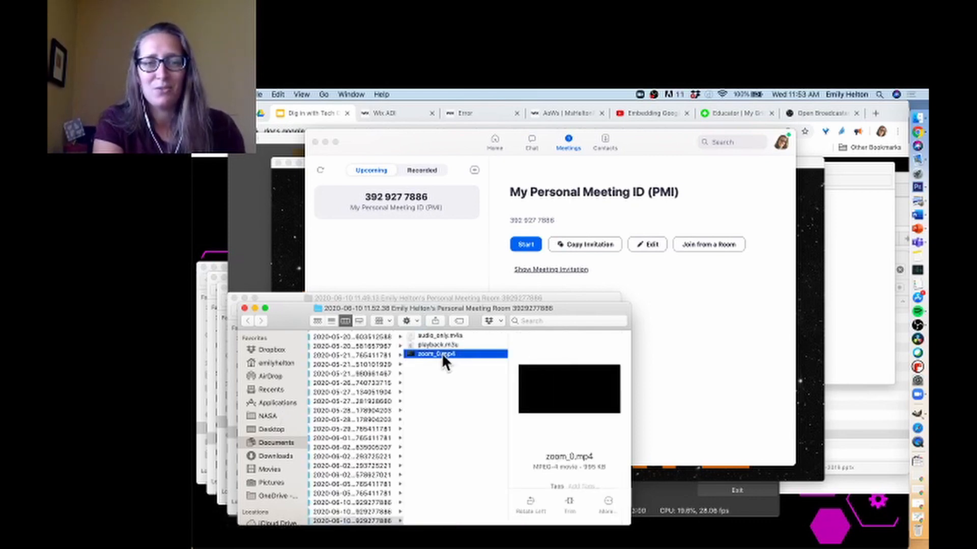
pyautogui.doubleClick(440, 353)
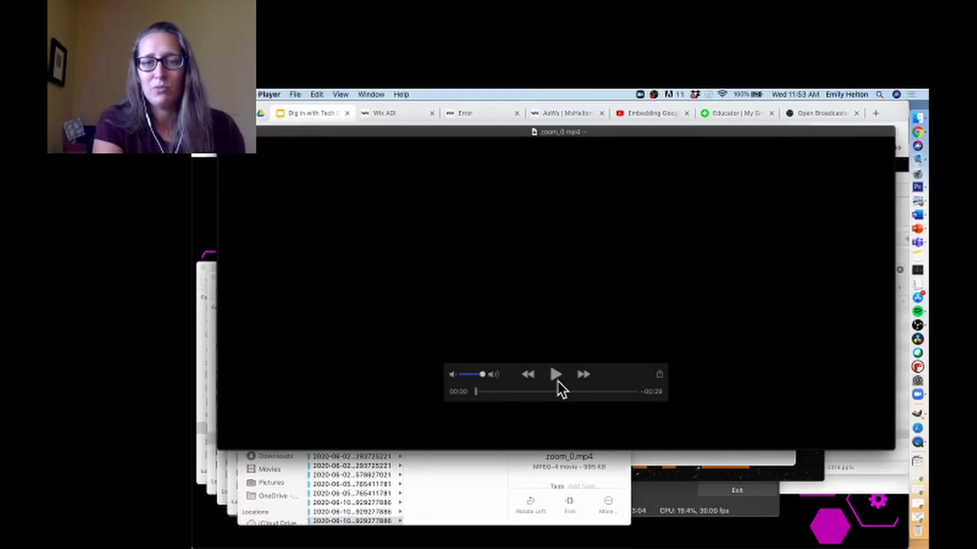
pyautogui.click(555, 375)
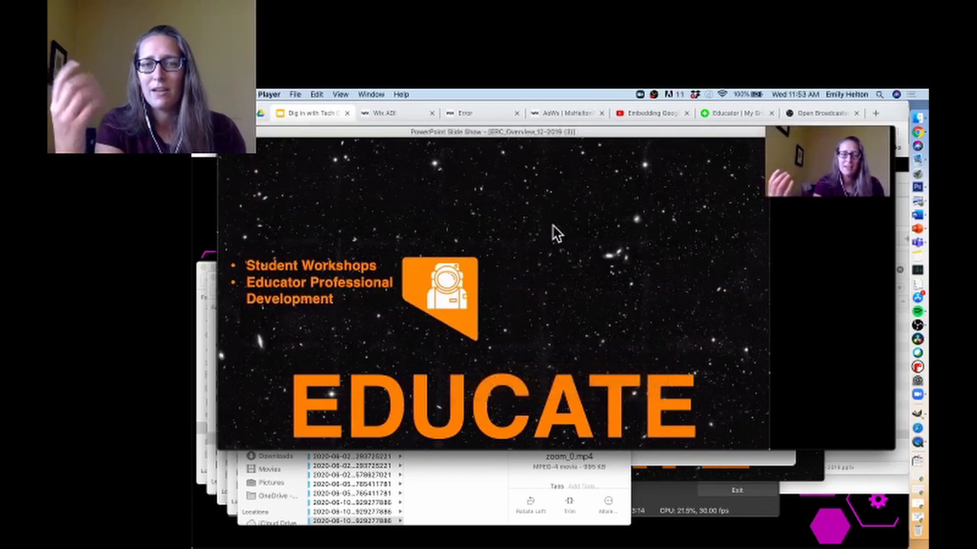
pyautogui.moveTo(770, 219)
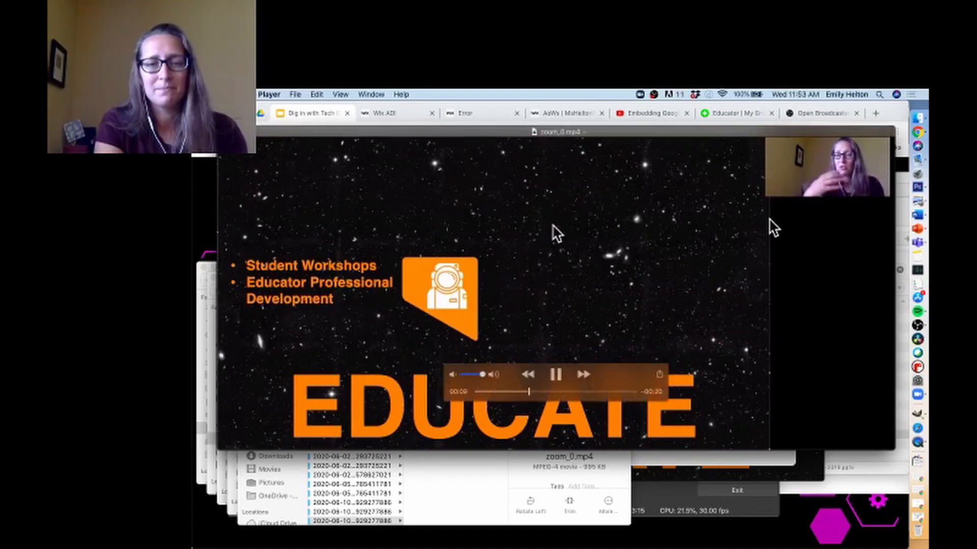
pyautogui.click(557, 377)
# Switch from the video player to the OBS window.
pyautogui.press('super+Tab')
pyautogui.press('super+Tab')
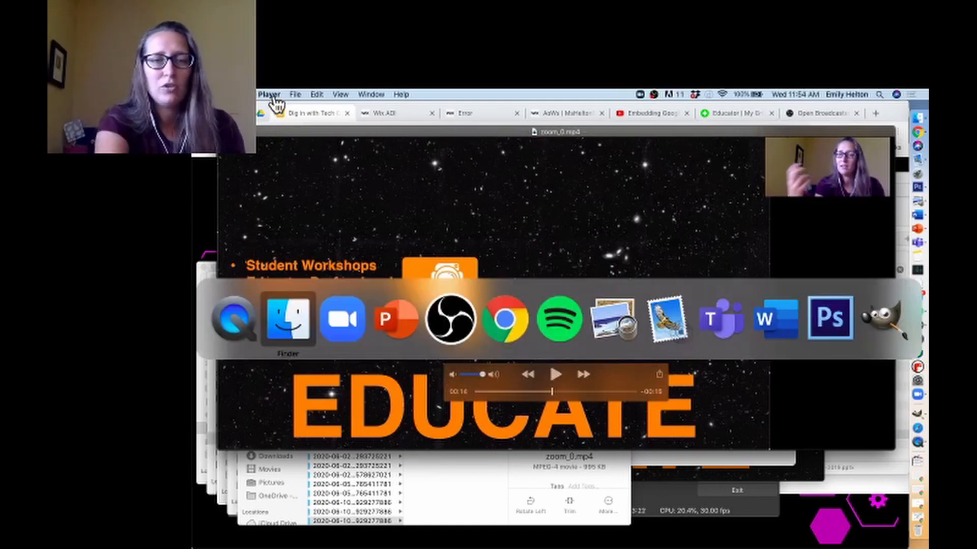
pyautogui.press('super+Tab')
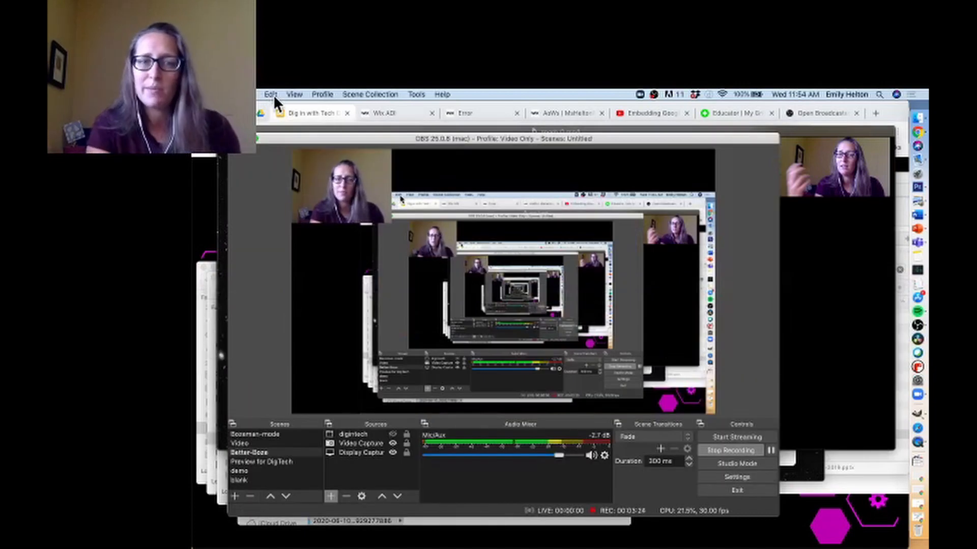